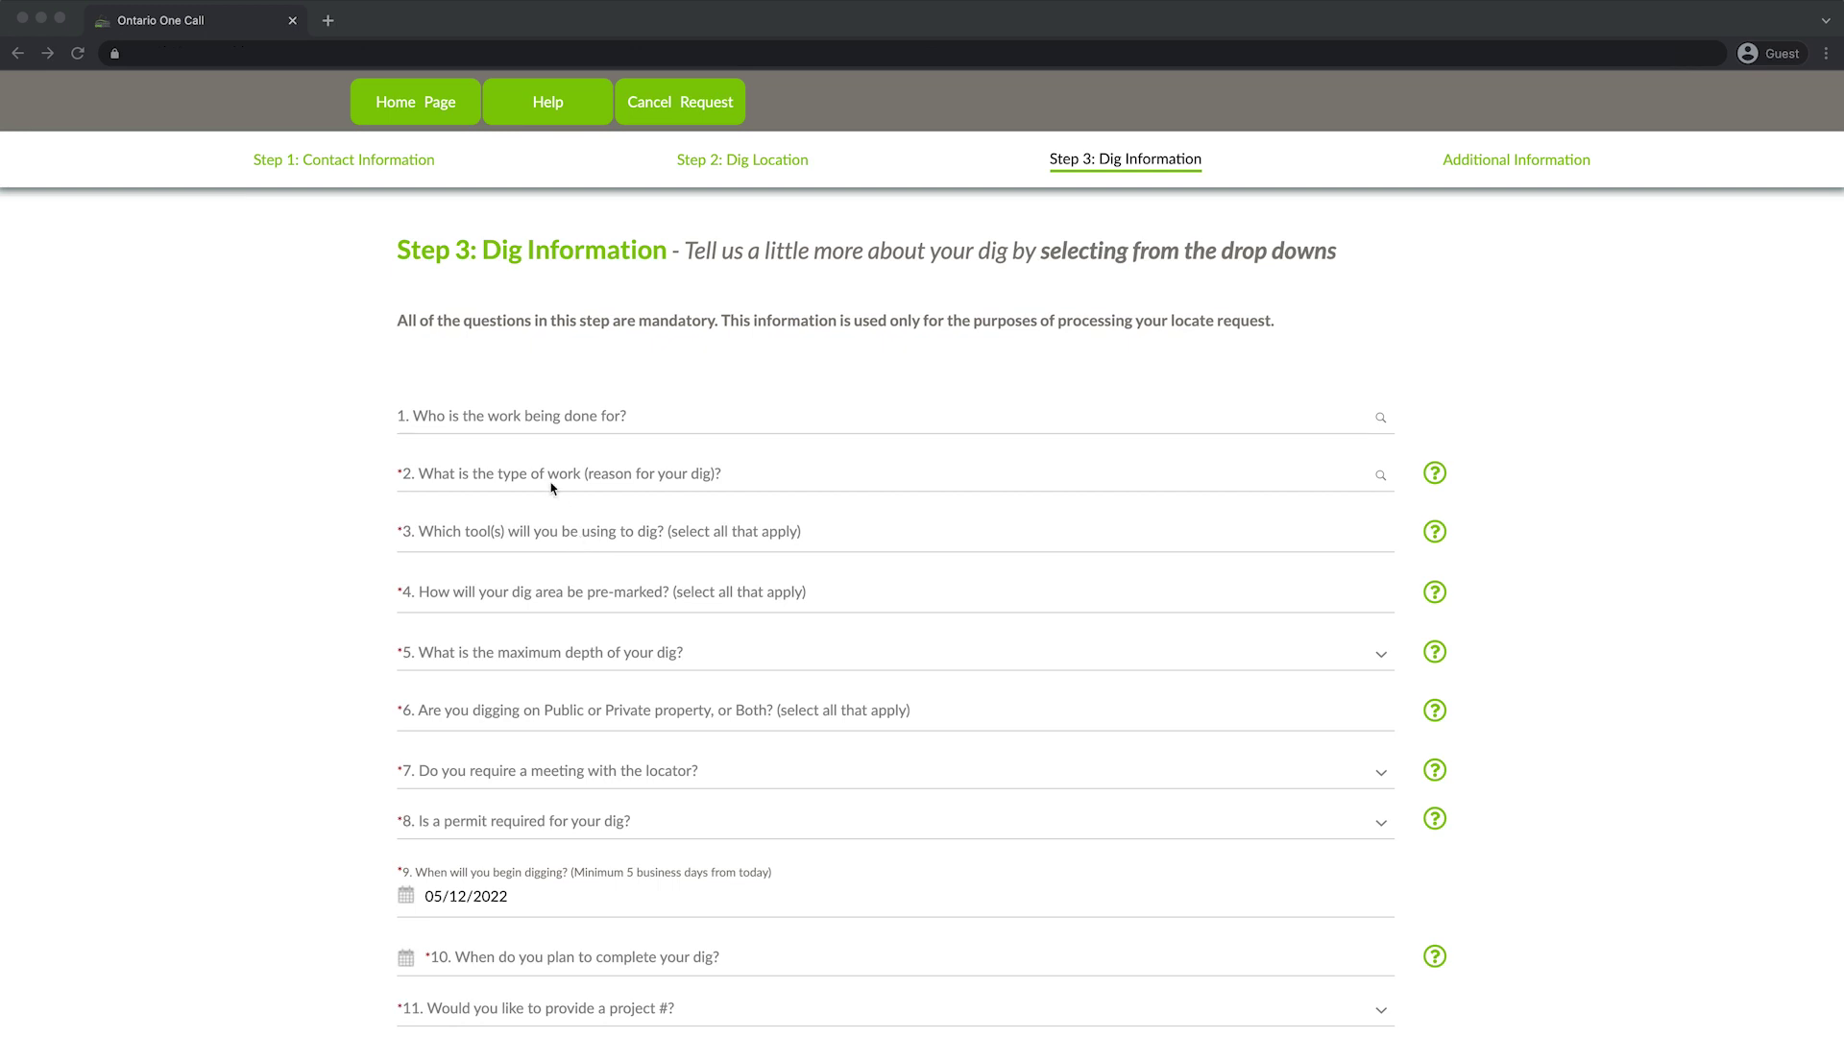
Find London for who the work is being done for and choose CITY OF LONDON (LN02)
{"action": "left_click", "coordinate": [509, 423]}
{"action": "left_click", "coordinate": [492, 414]}
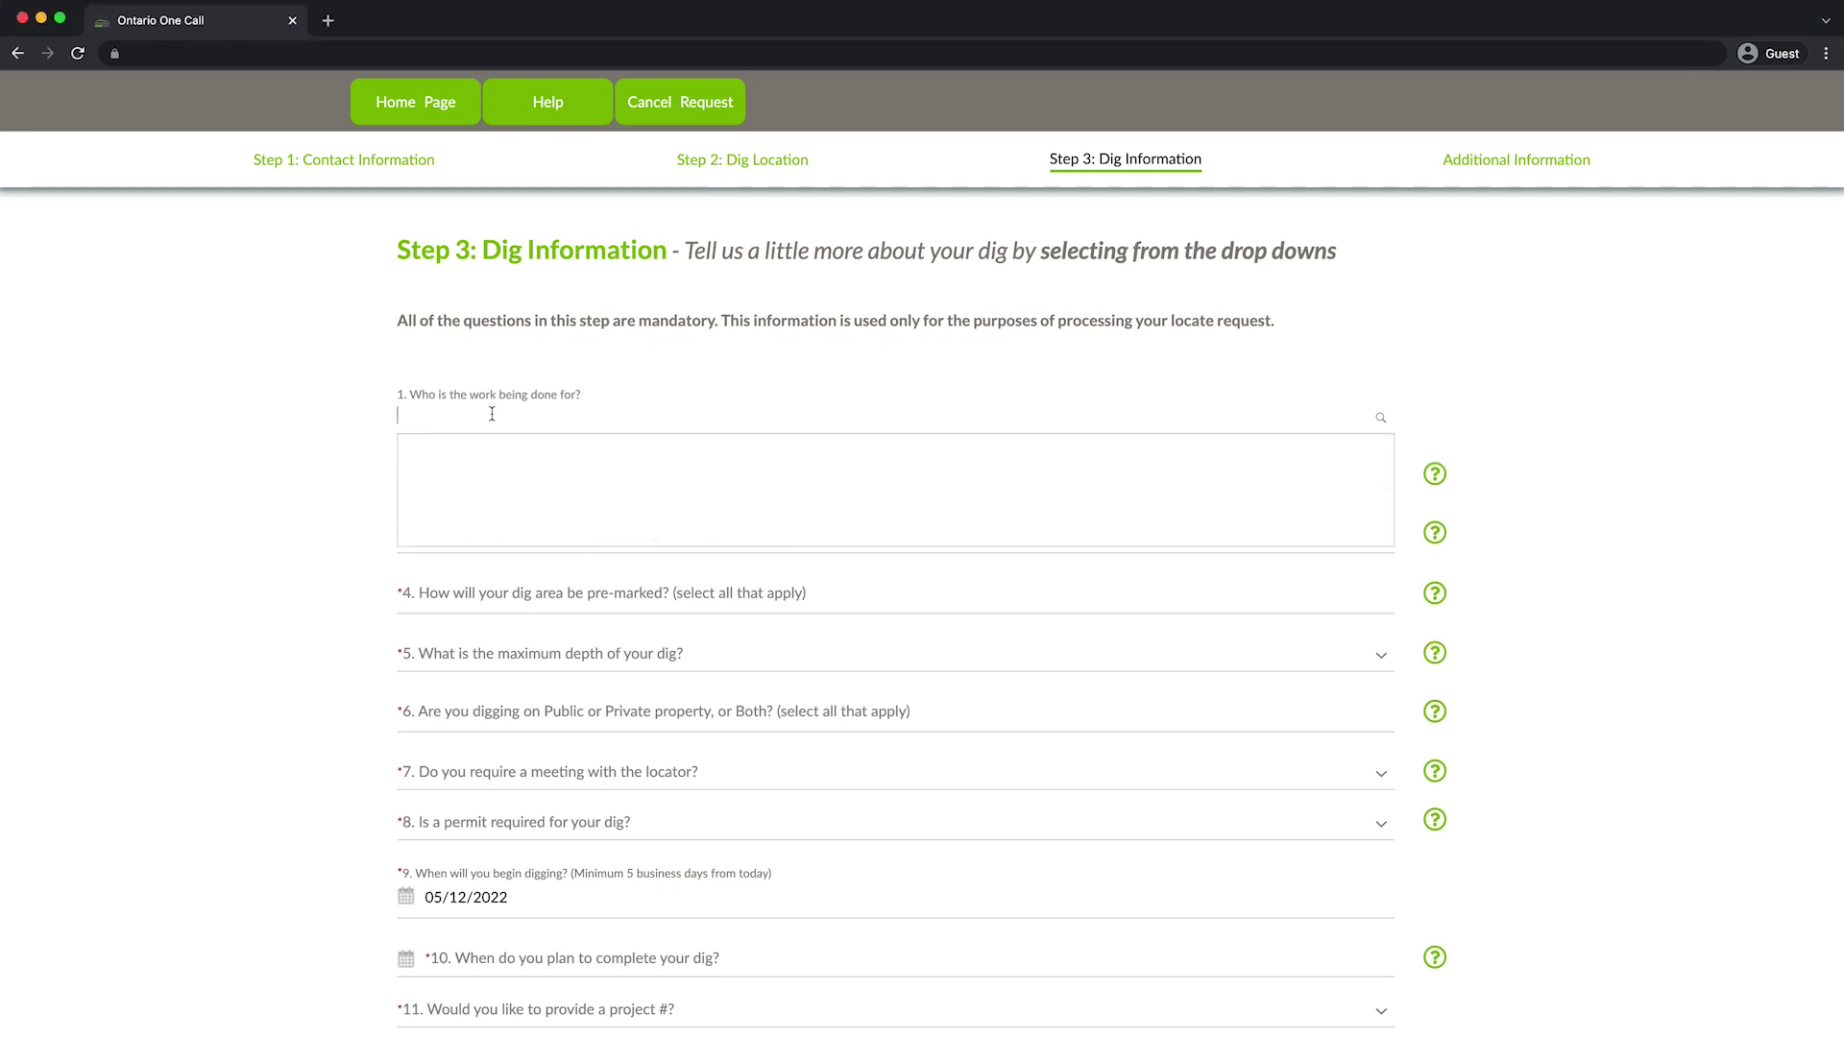
{"action": "type", "text": "London"}
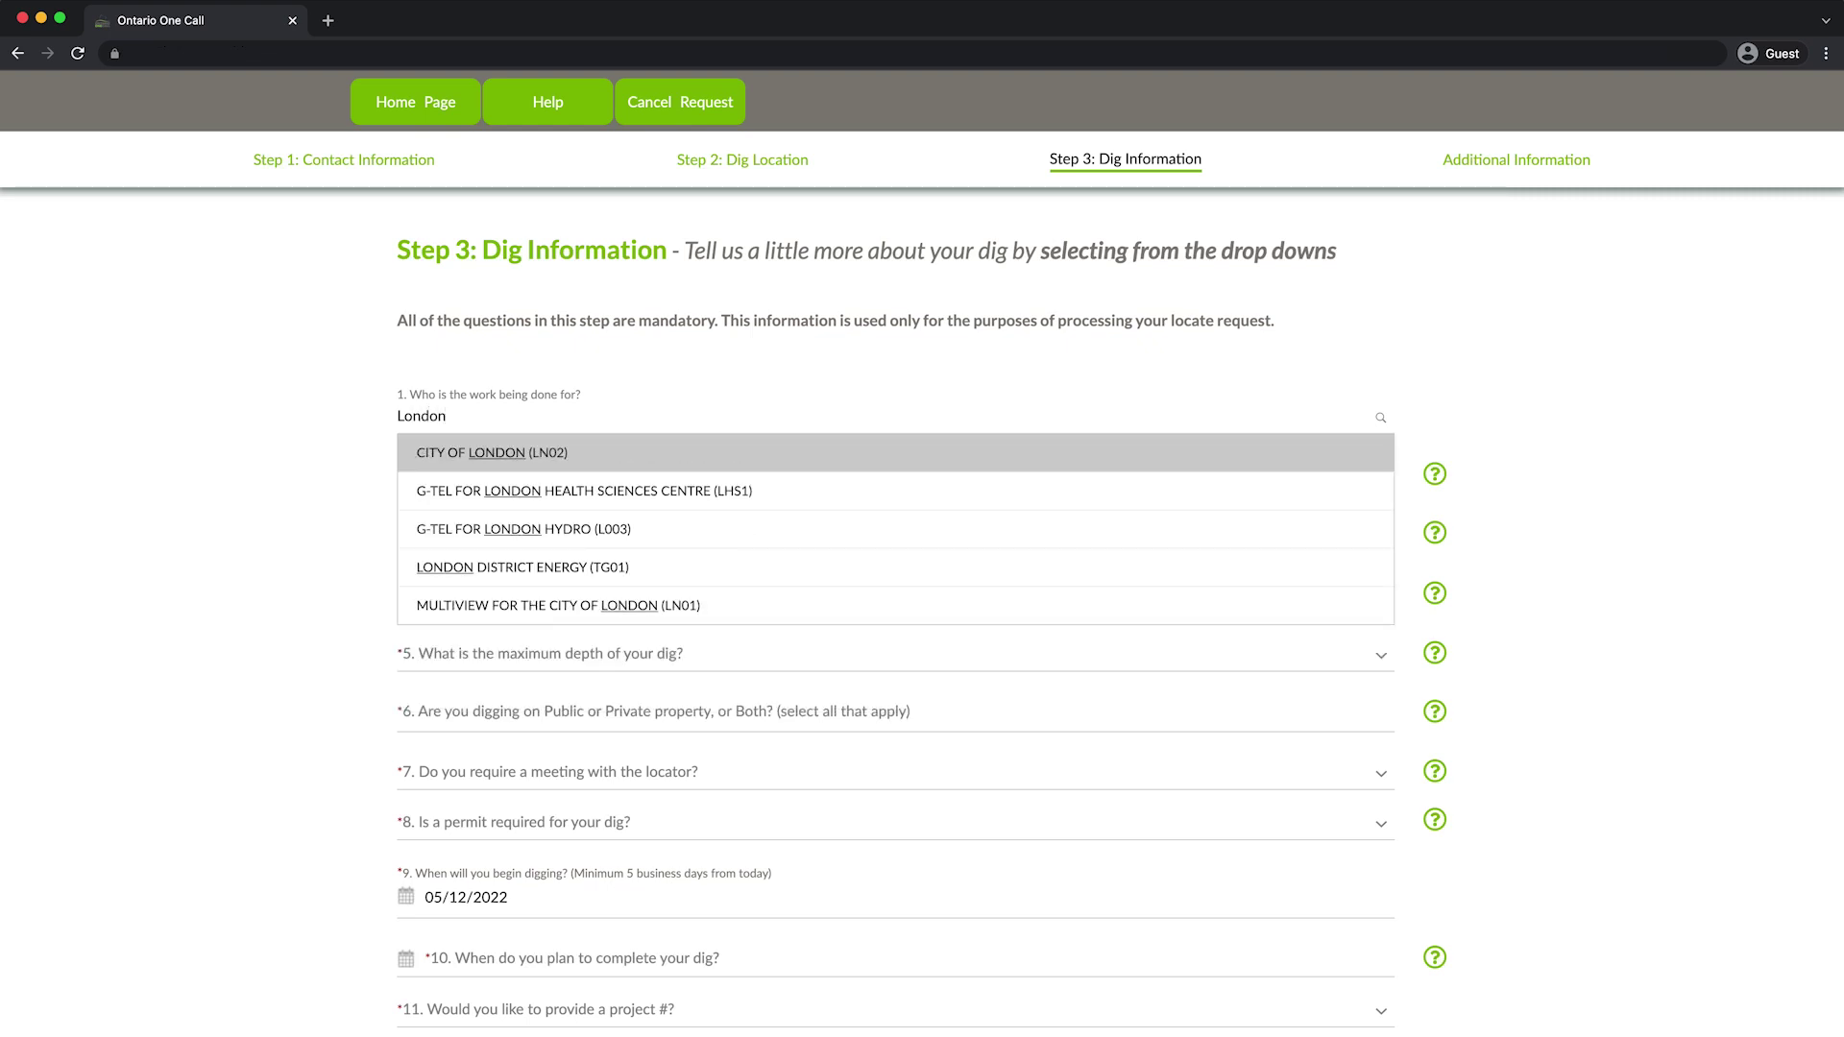
{"action": "left_click", "coordinate": [528, 456]}
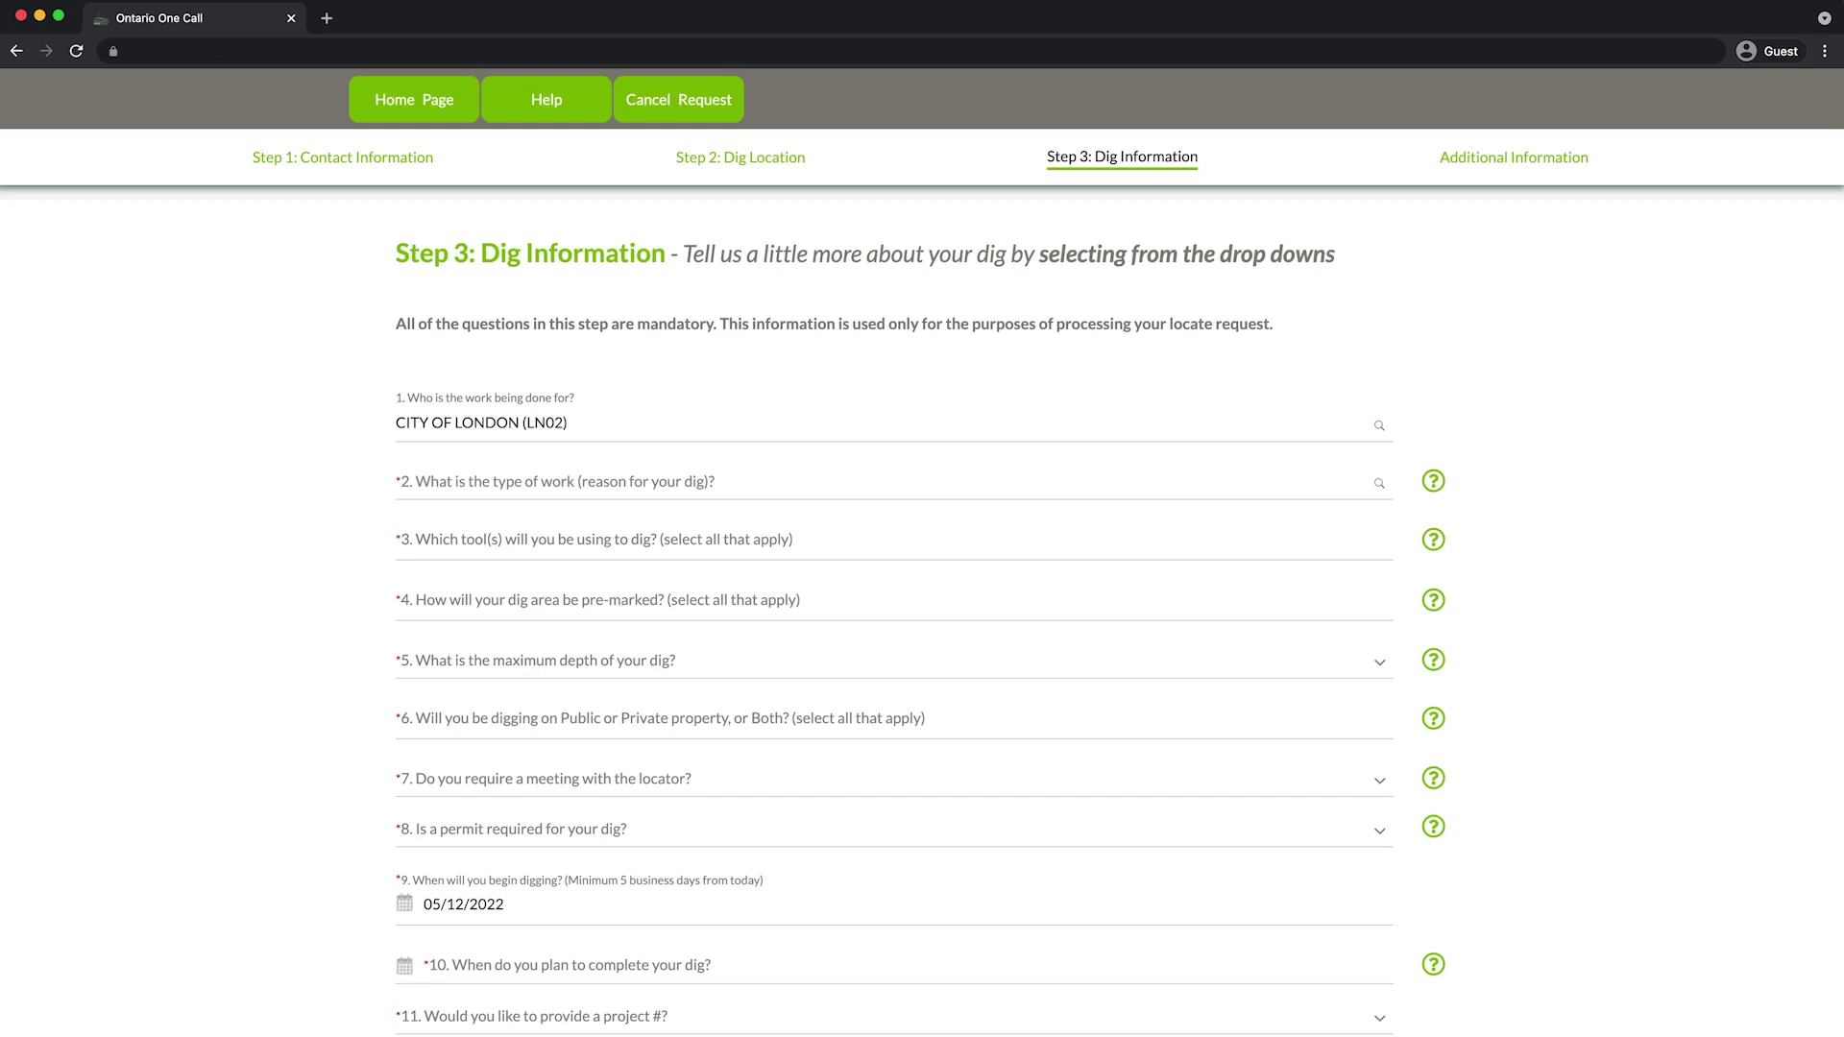
Set the type of work to BUS STOP INSTALLATION, searching with "bus"
{"action": "key", "text": "Tab"}
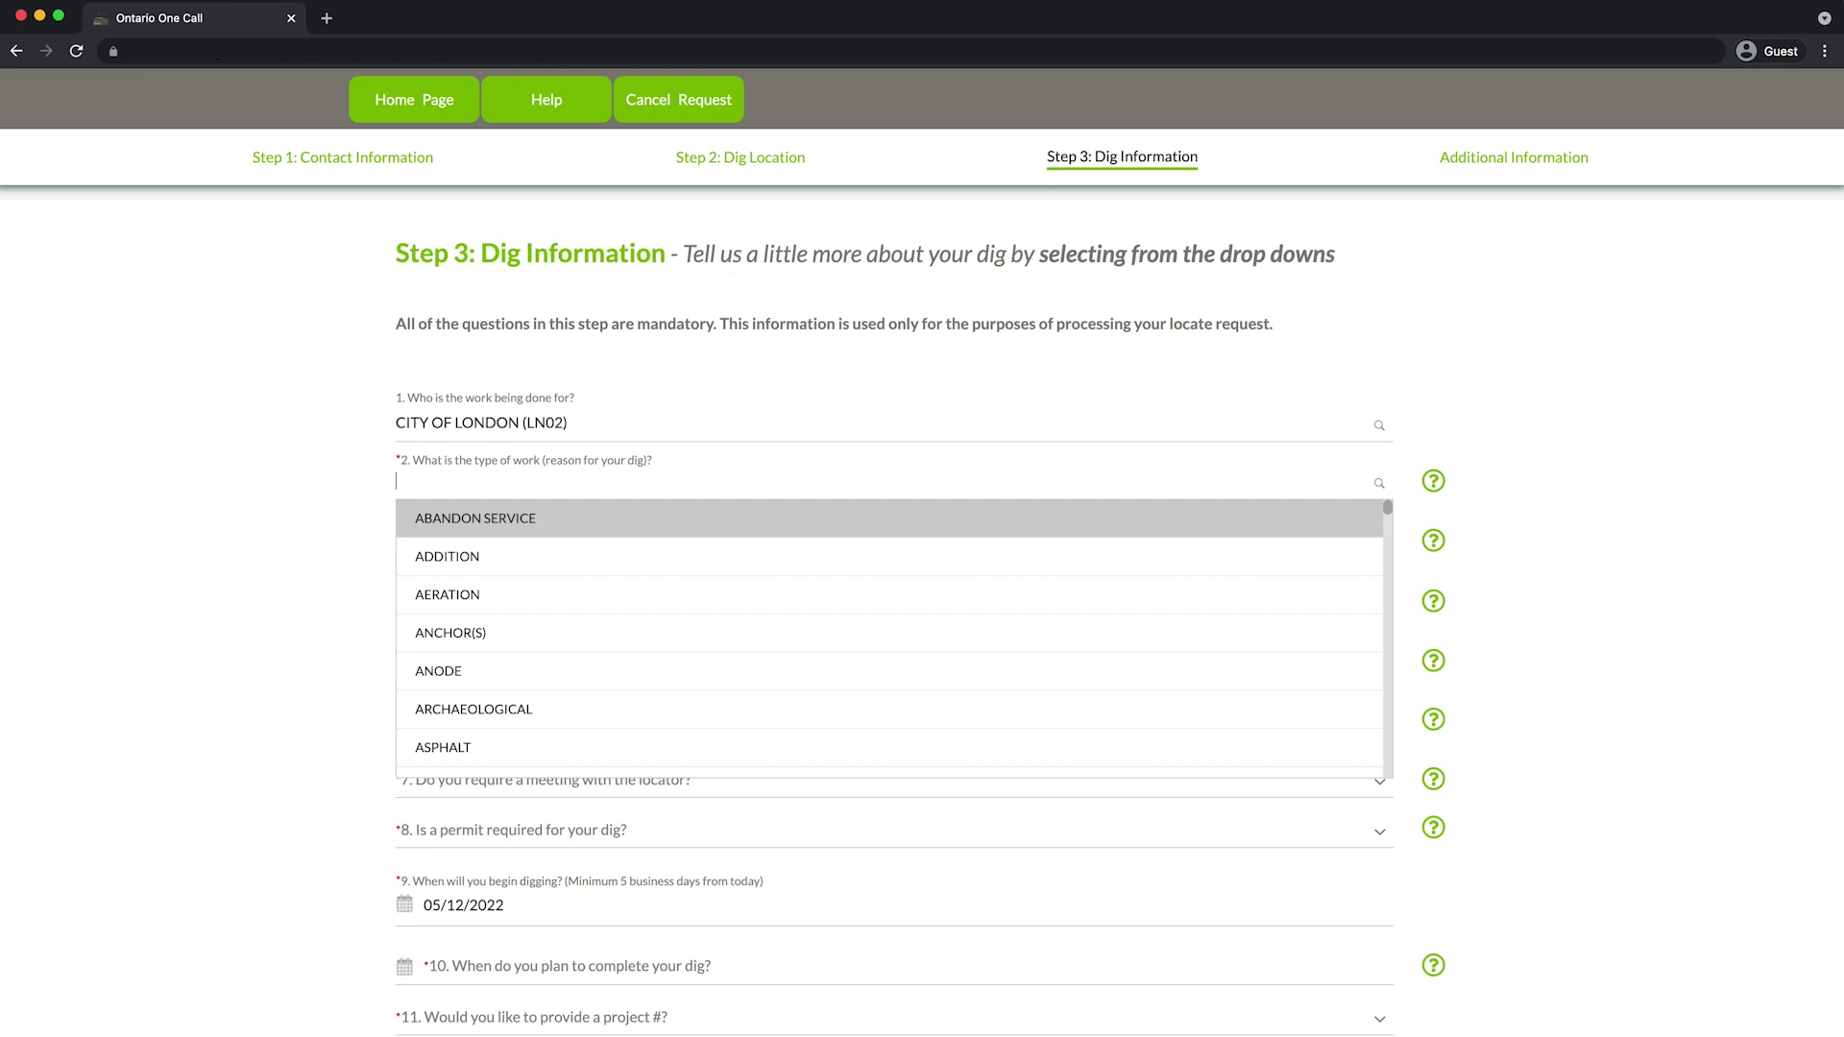
{"action": "type", "text": "bus"}
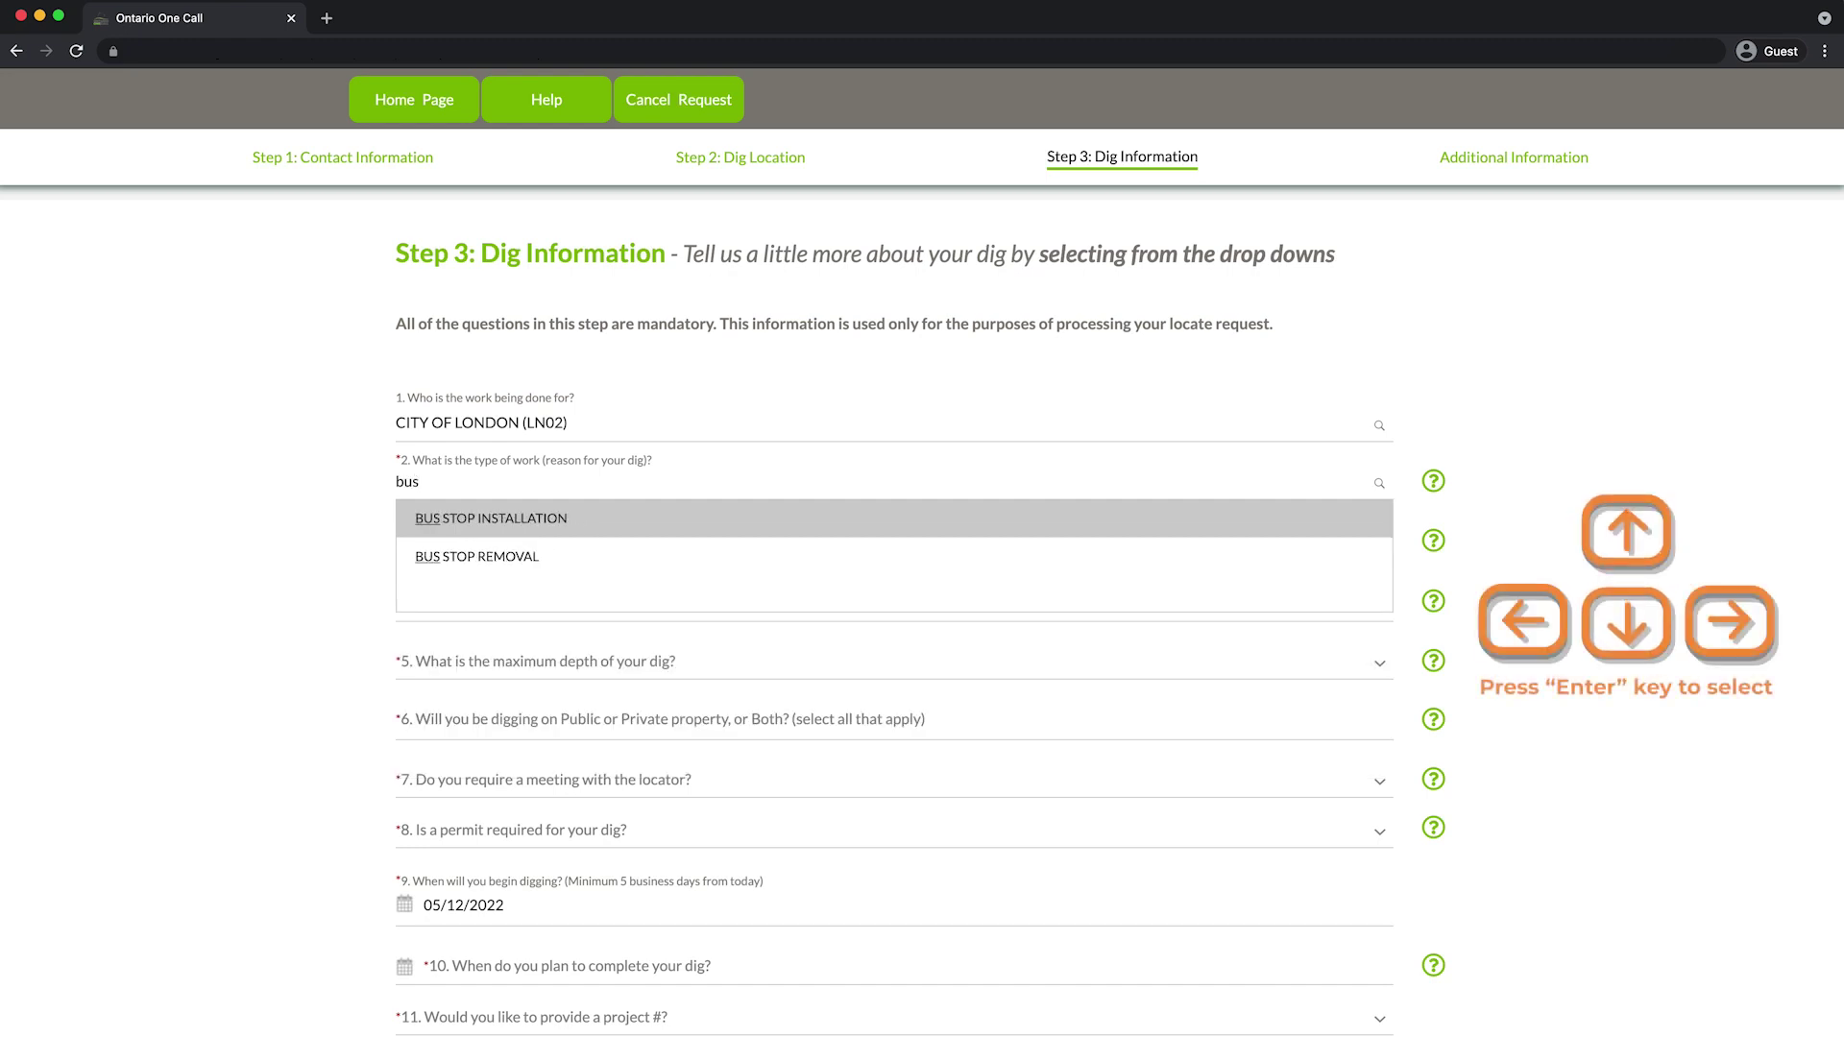
{"action": "left_click", "coordinate": [435, 519]}
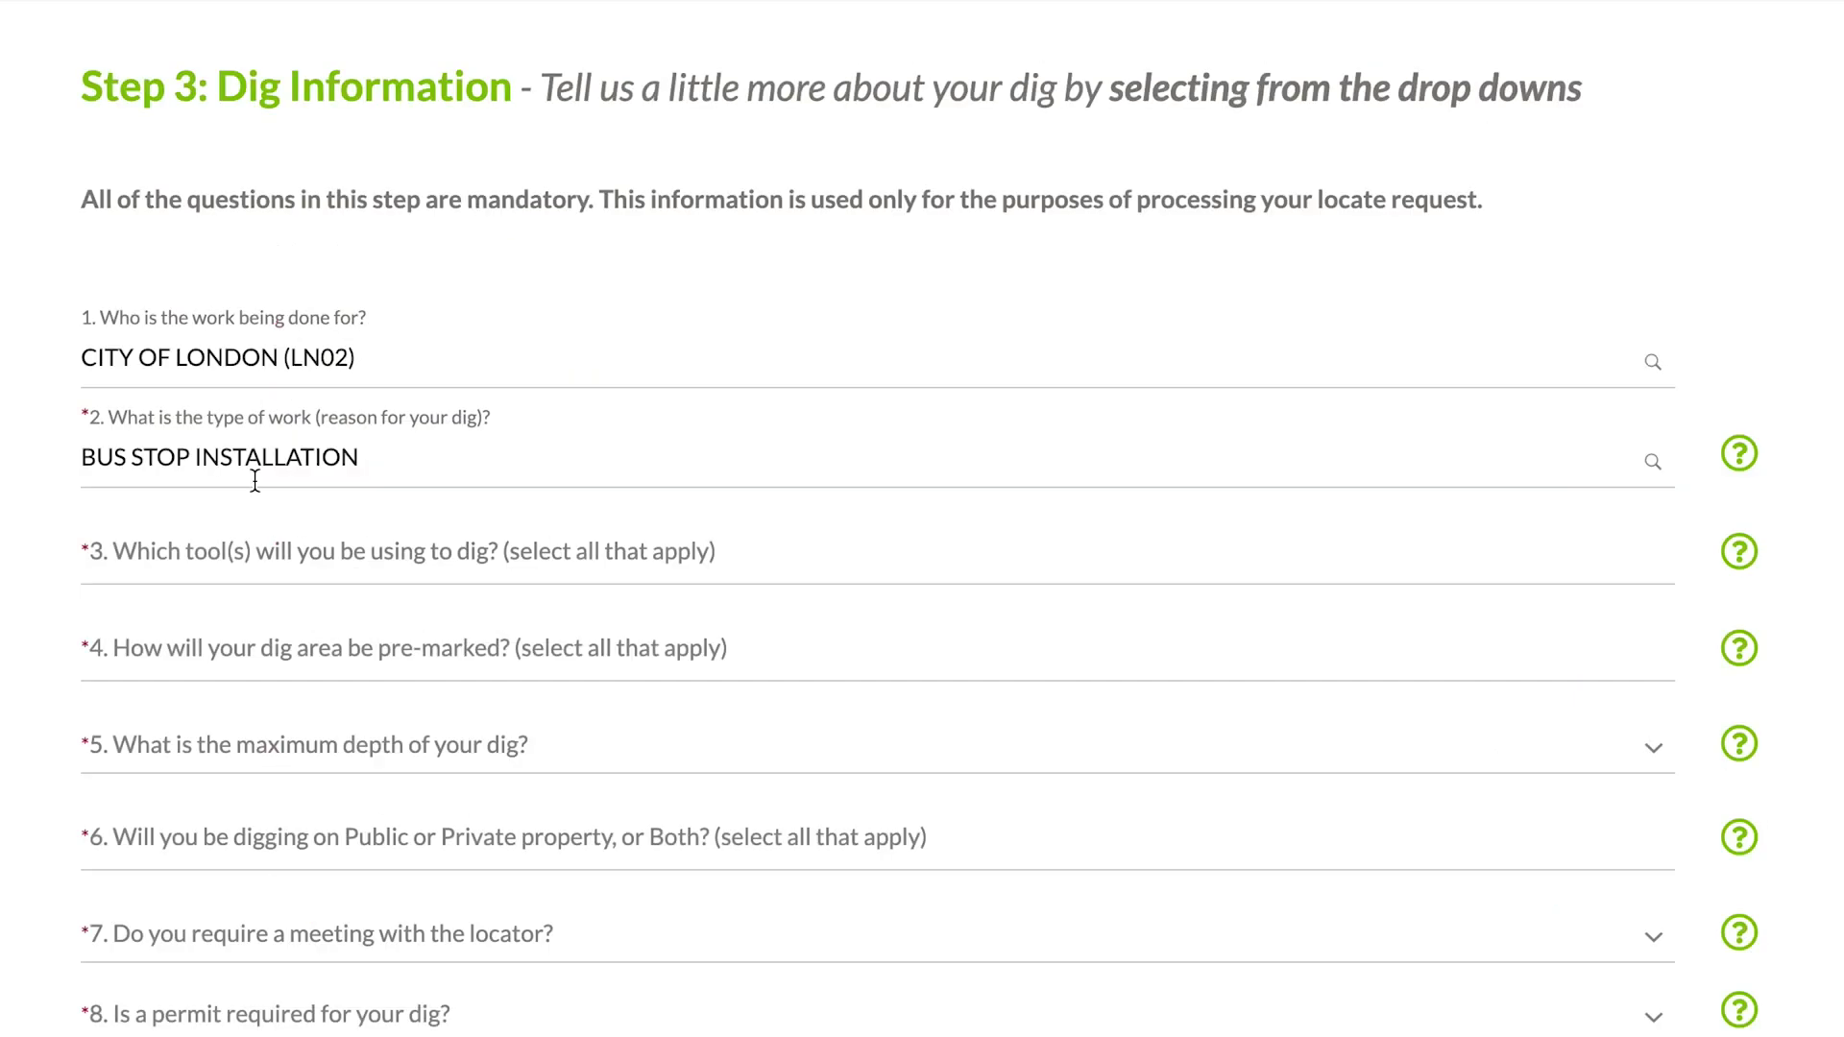
Choose HAND DIG as the digging tool and accept the Hand Dig Only Waiver
{"action": "left_click", "coordinate": [273, 557]}
{"action": "left_click", "coordinate": [337, 603]}
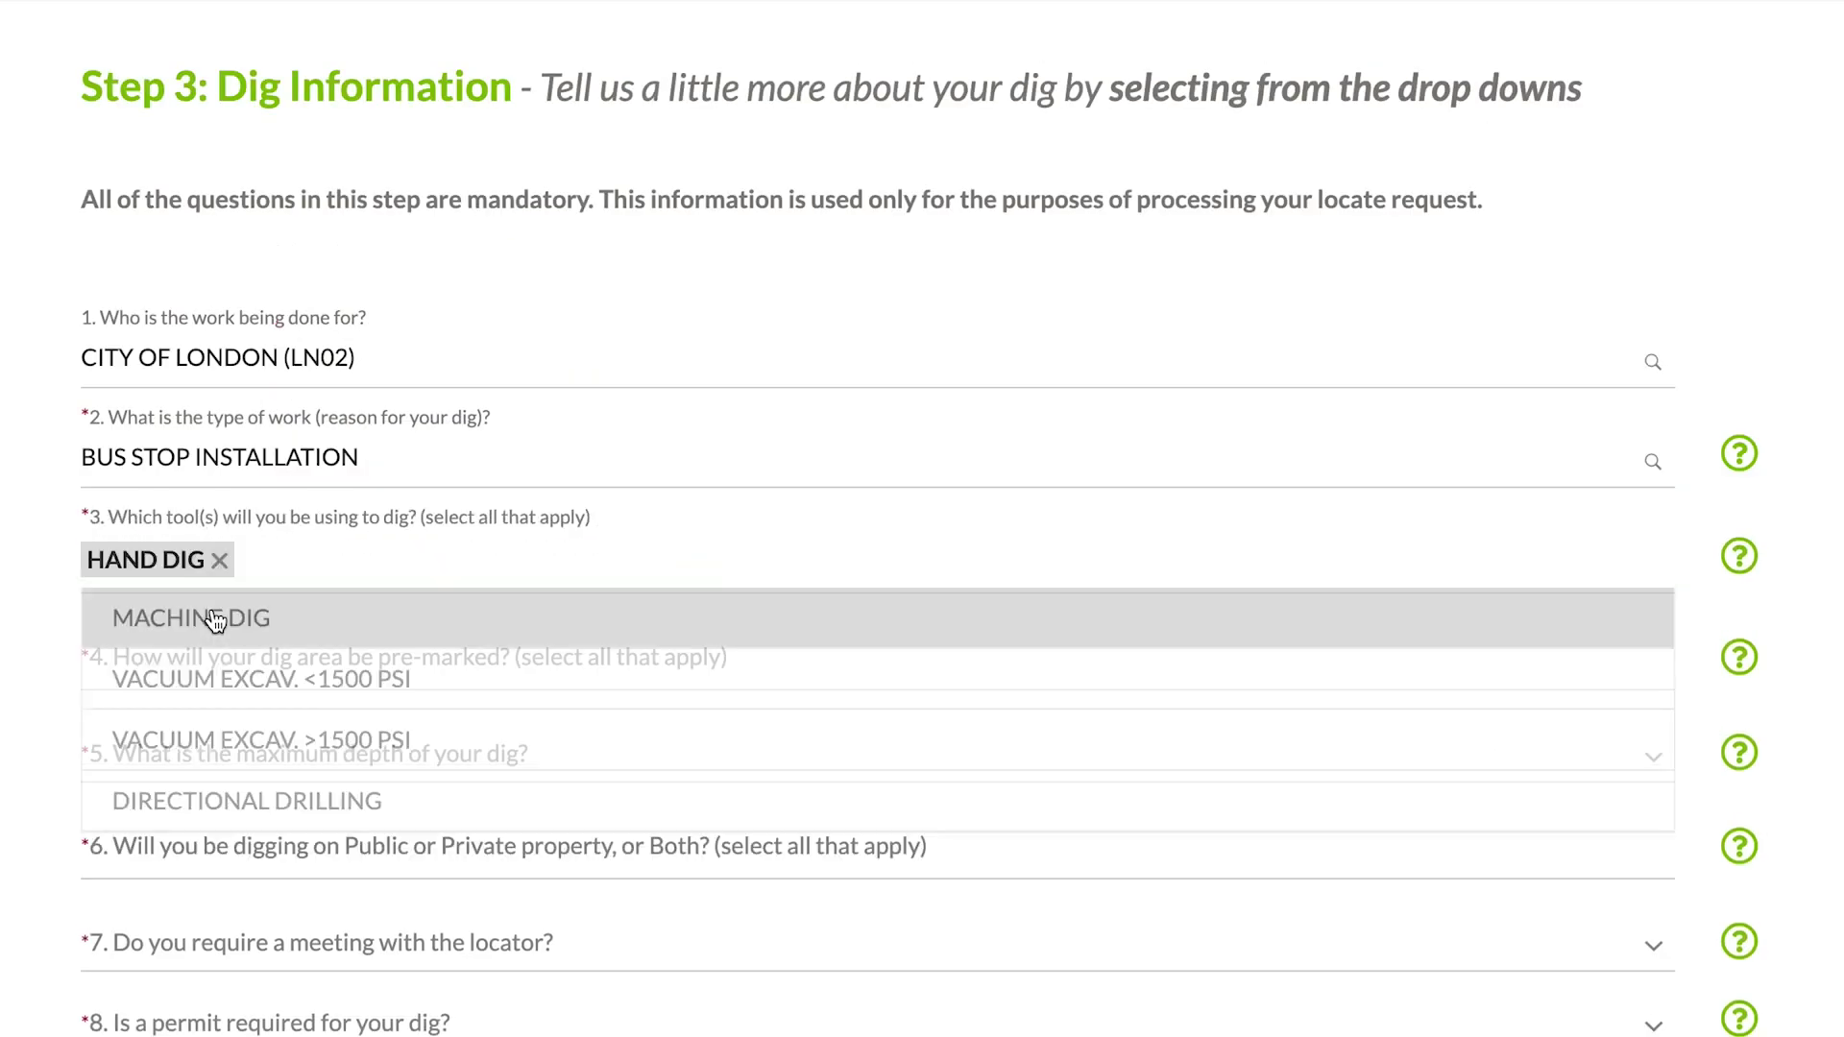
{"action": "left_click", "coordinate": [568, 818]}
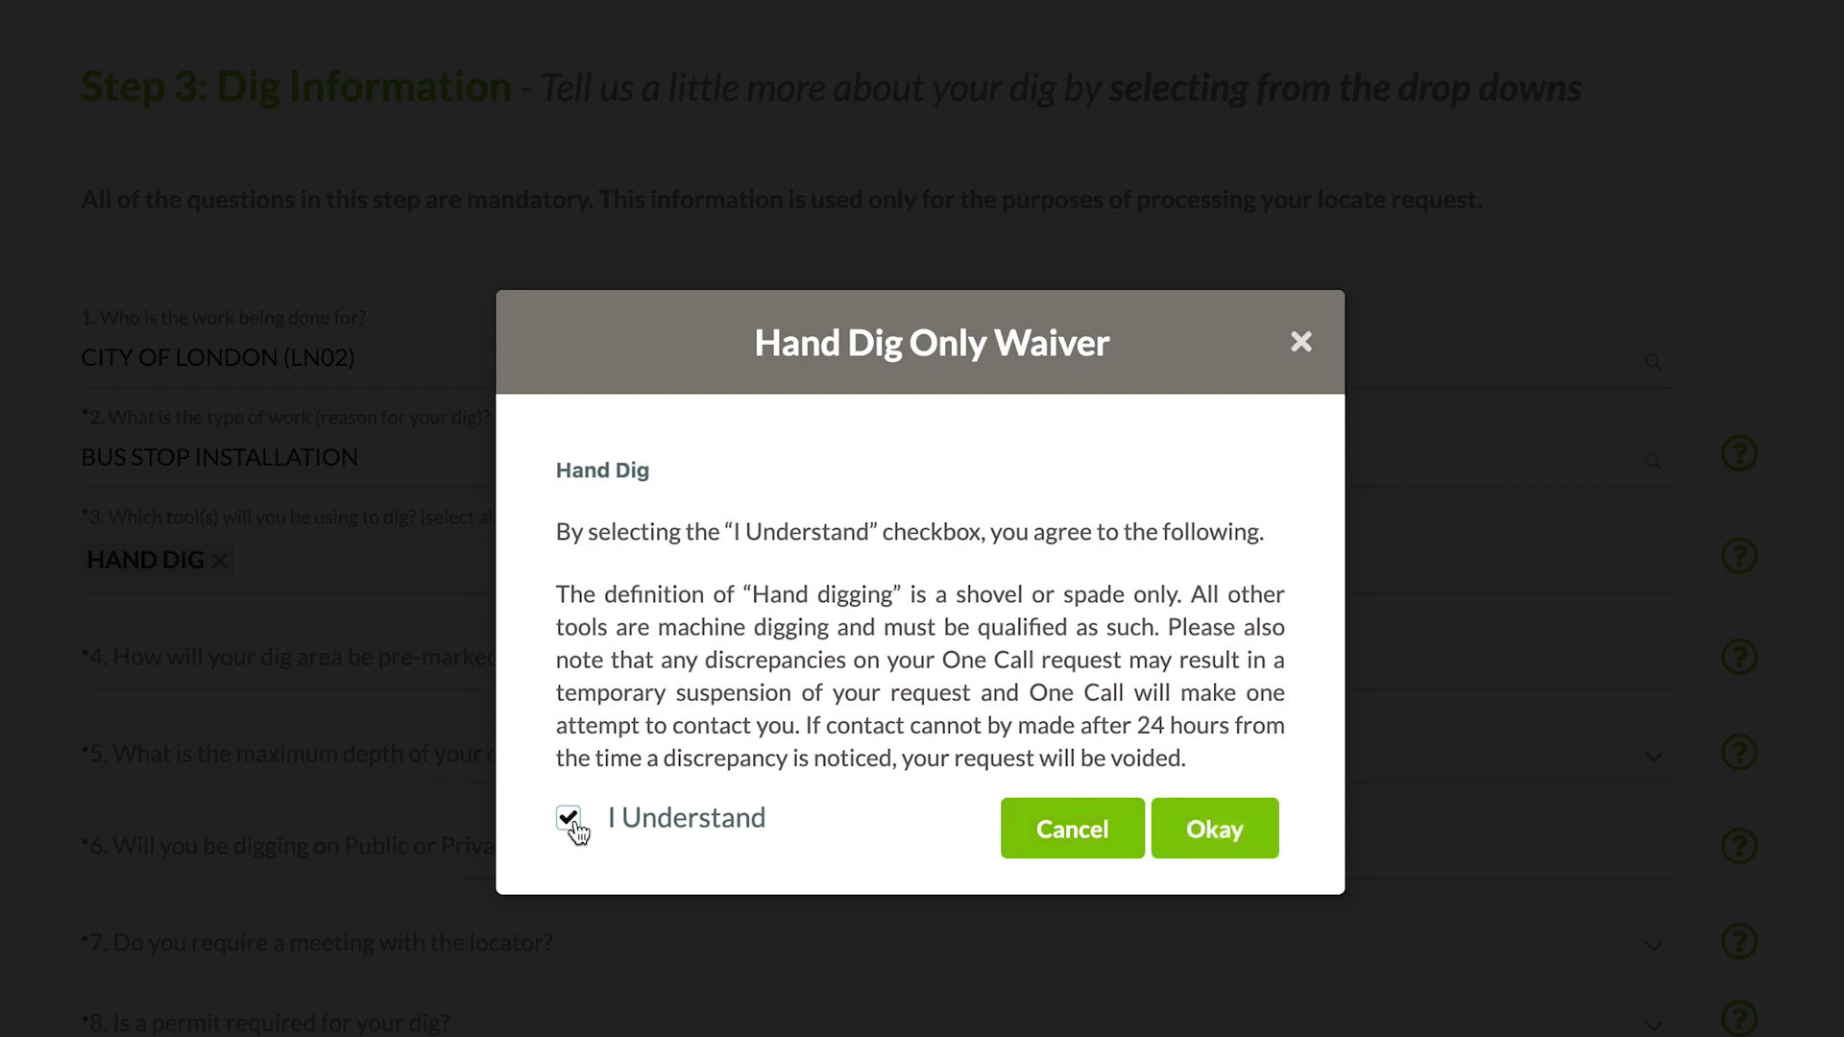
{"action": "left_click", "coordinate": [1177, 837]}
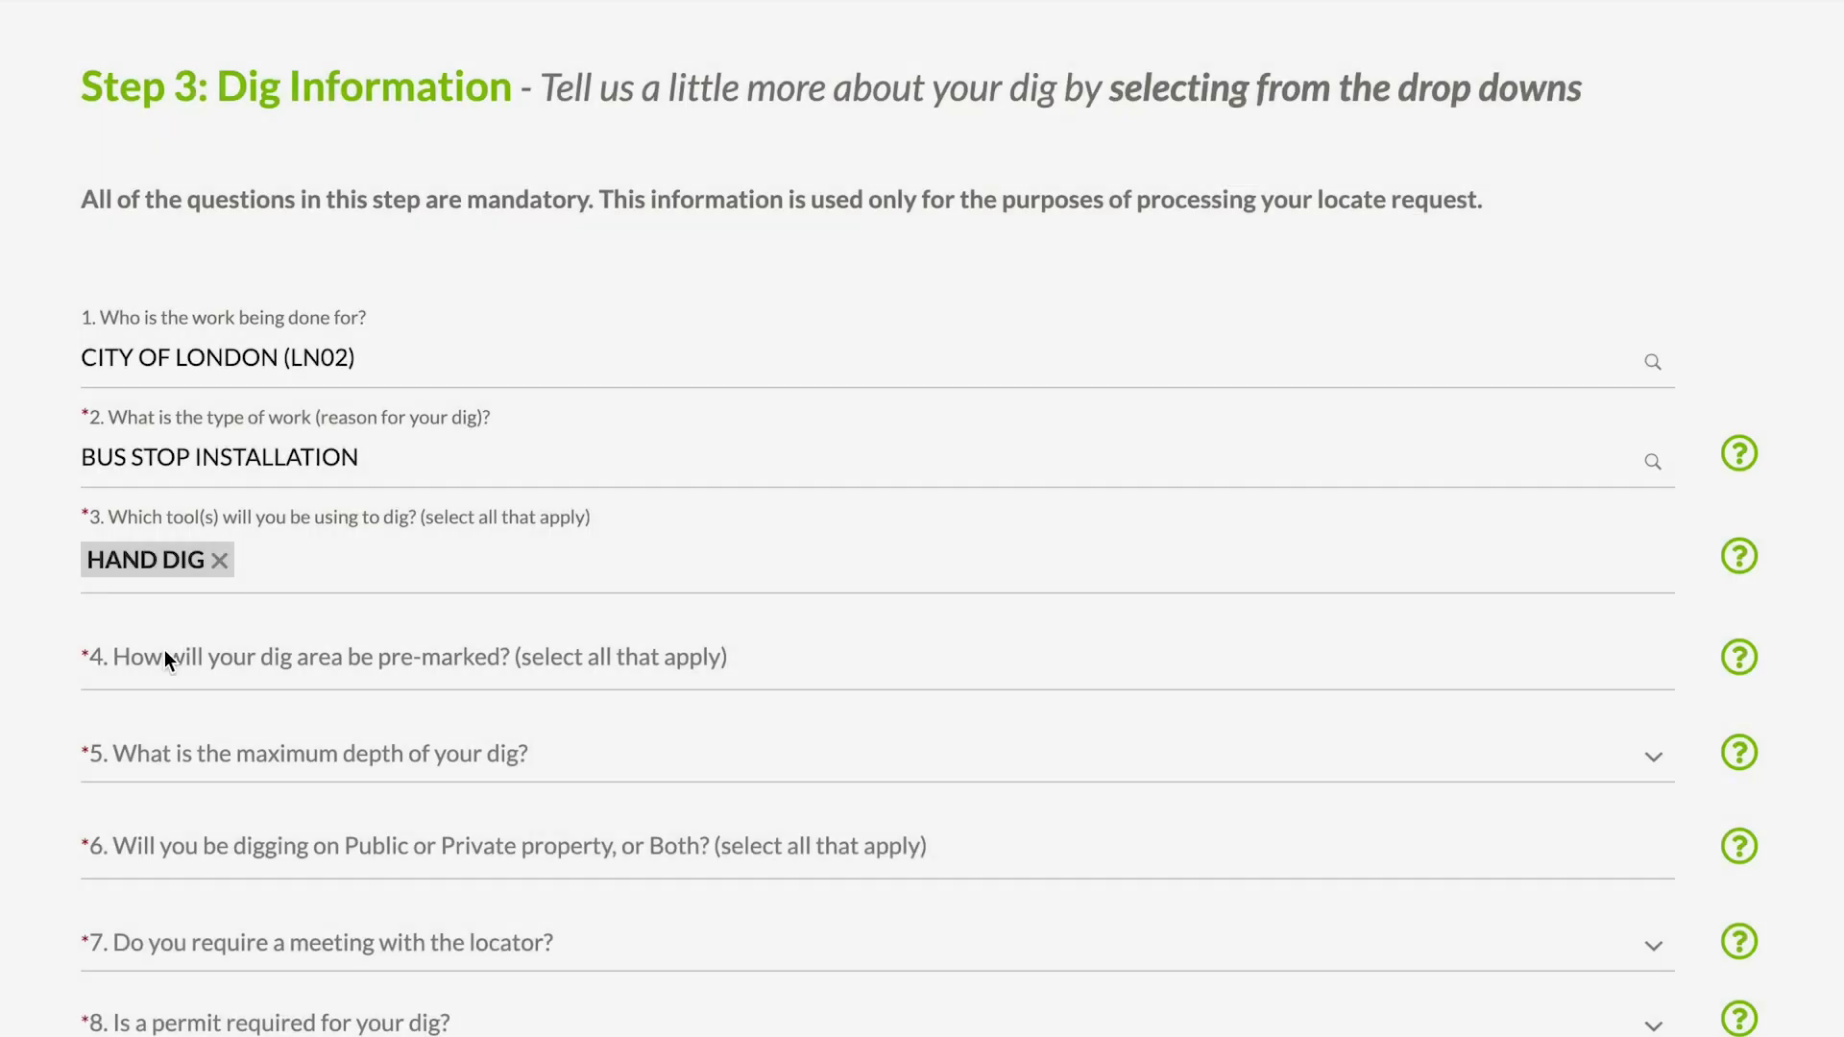
Add DIRECTIONAL DRILLING to the digging tools and remove it again
{"action": "left_click", "coordinate": [282, 581]}
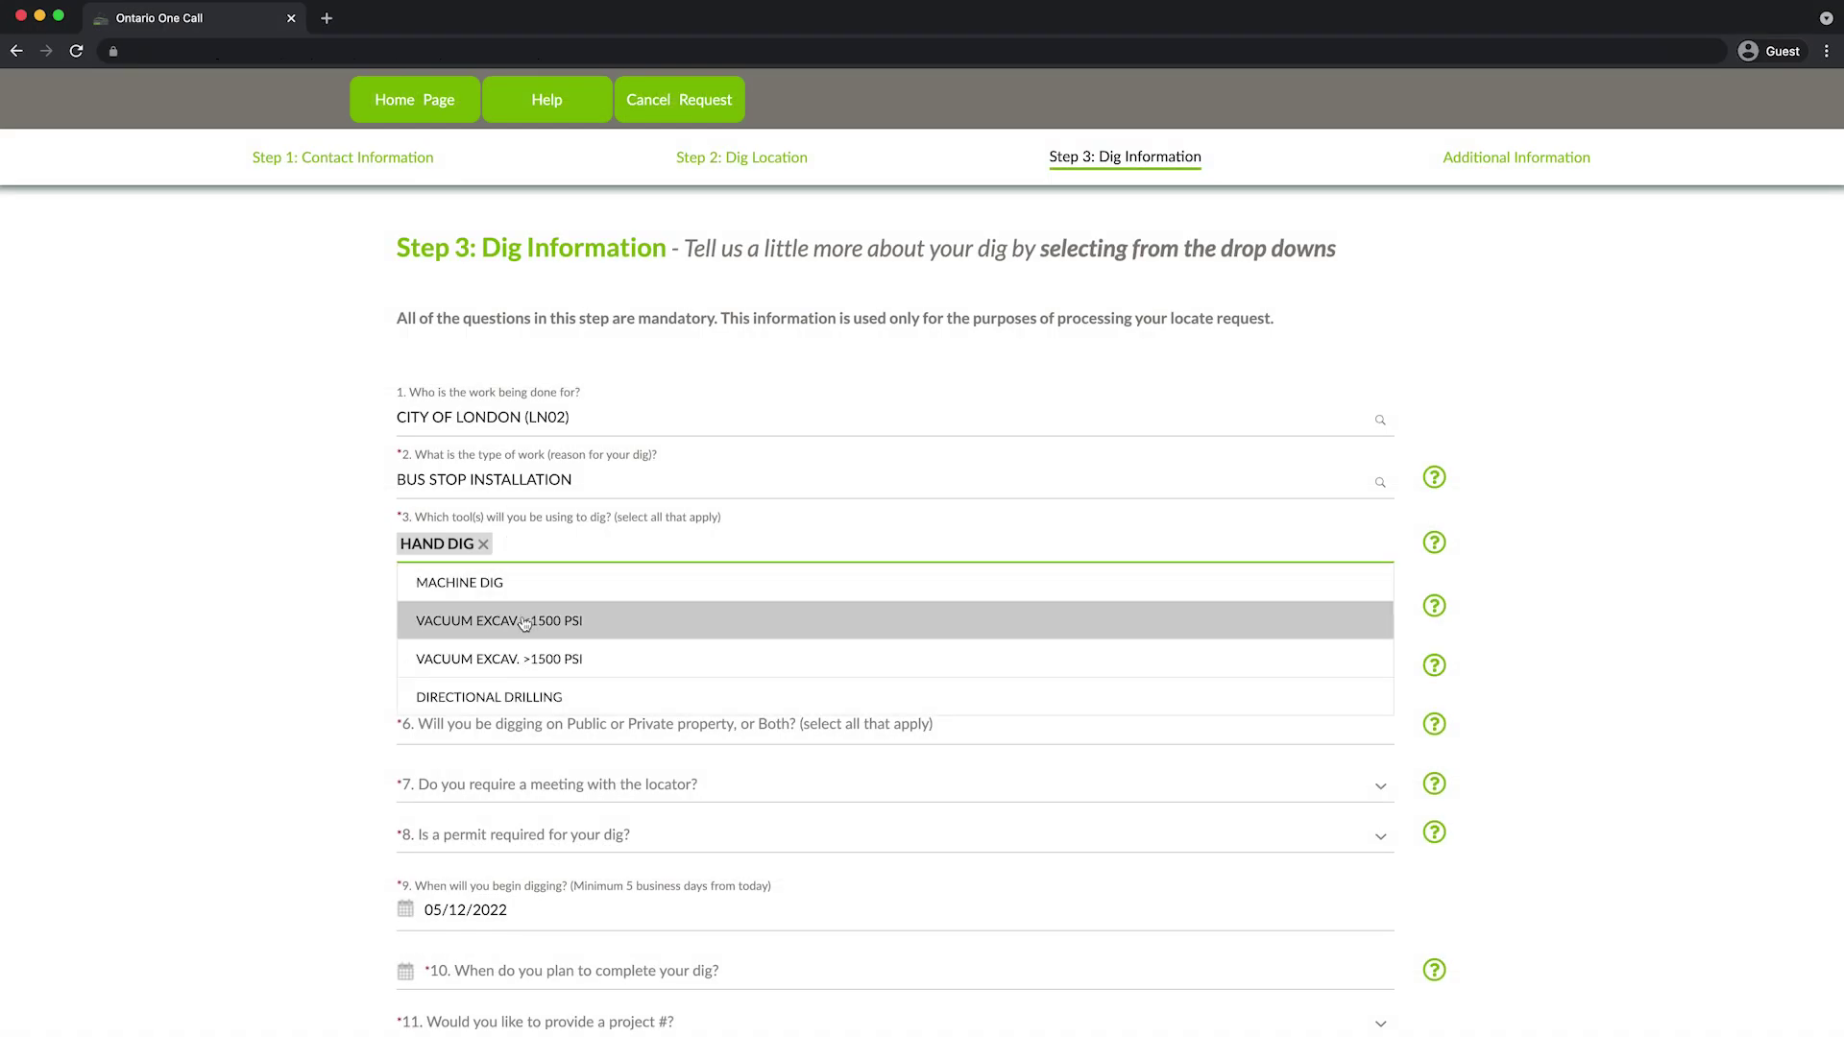
{"action": "left_click", "coordinate": [524, 623]}
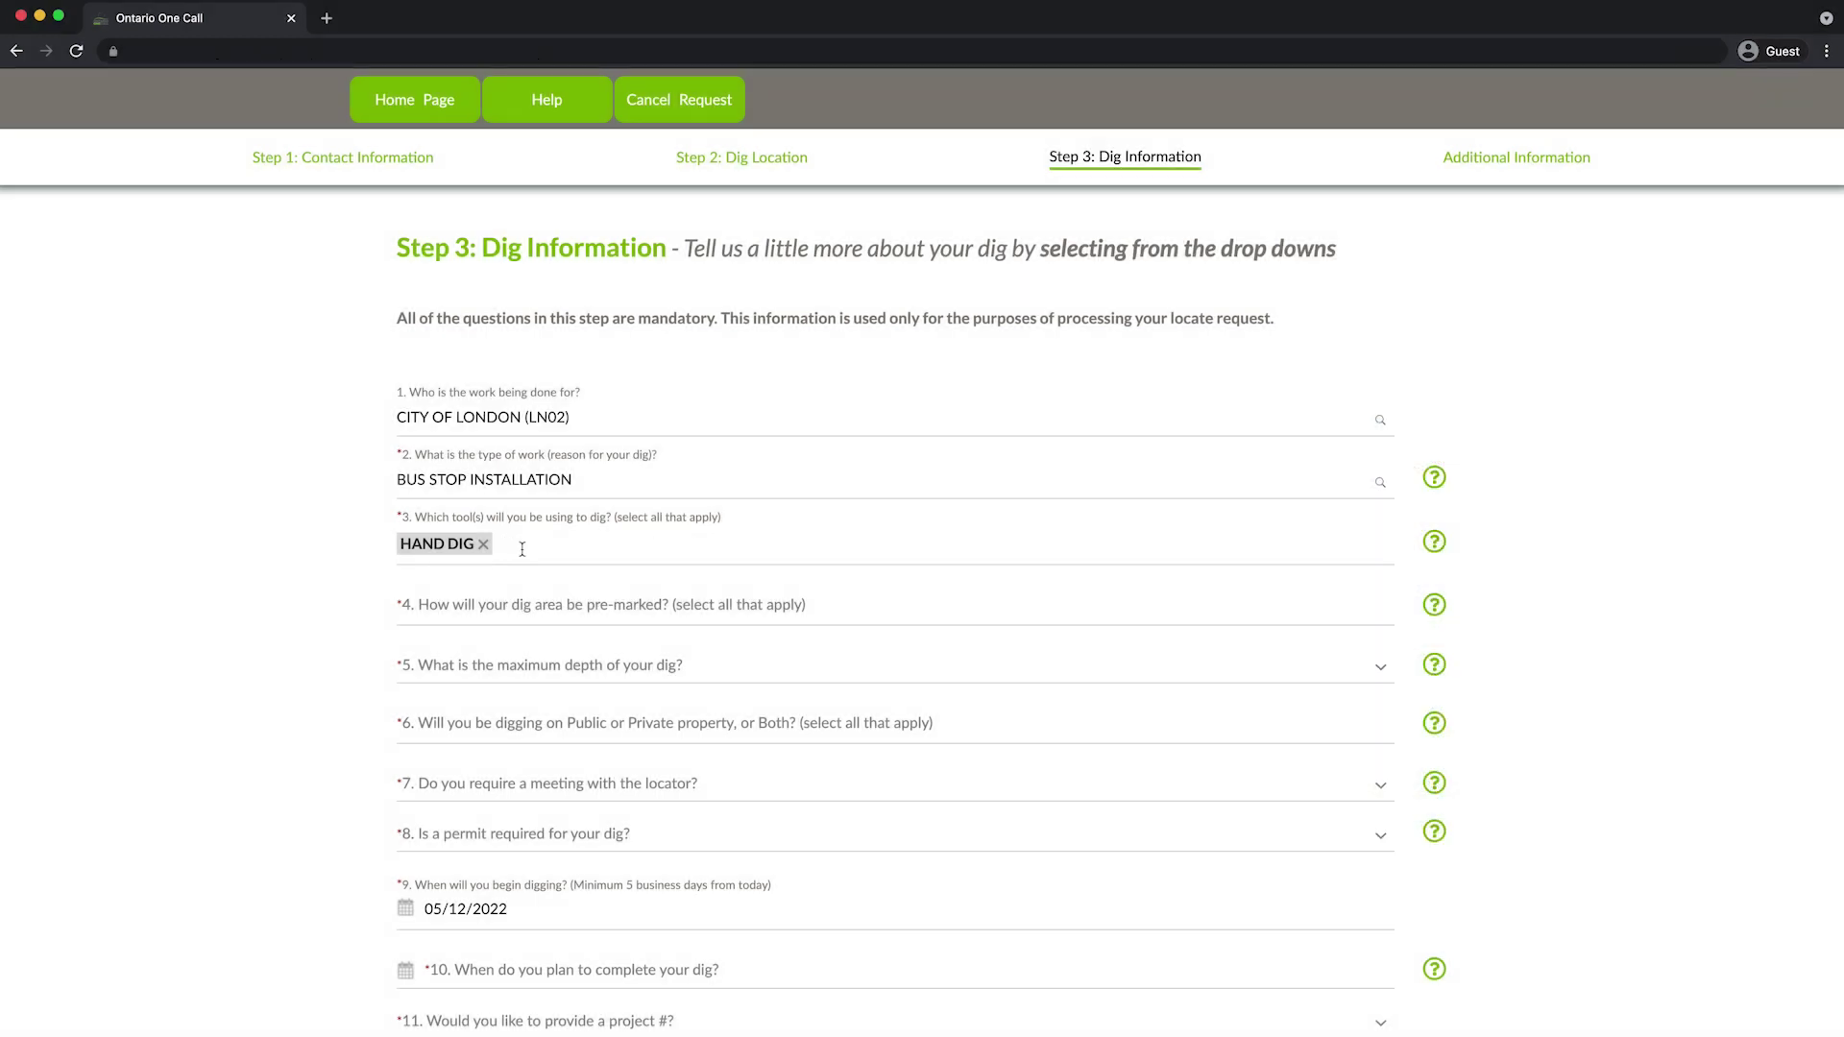
{"action": "left_click", "coordinate": [522, 547]}
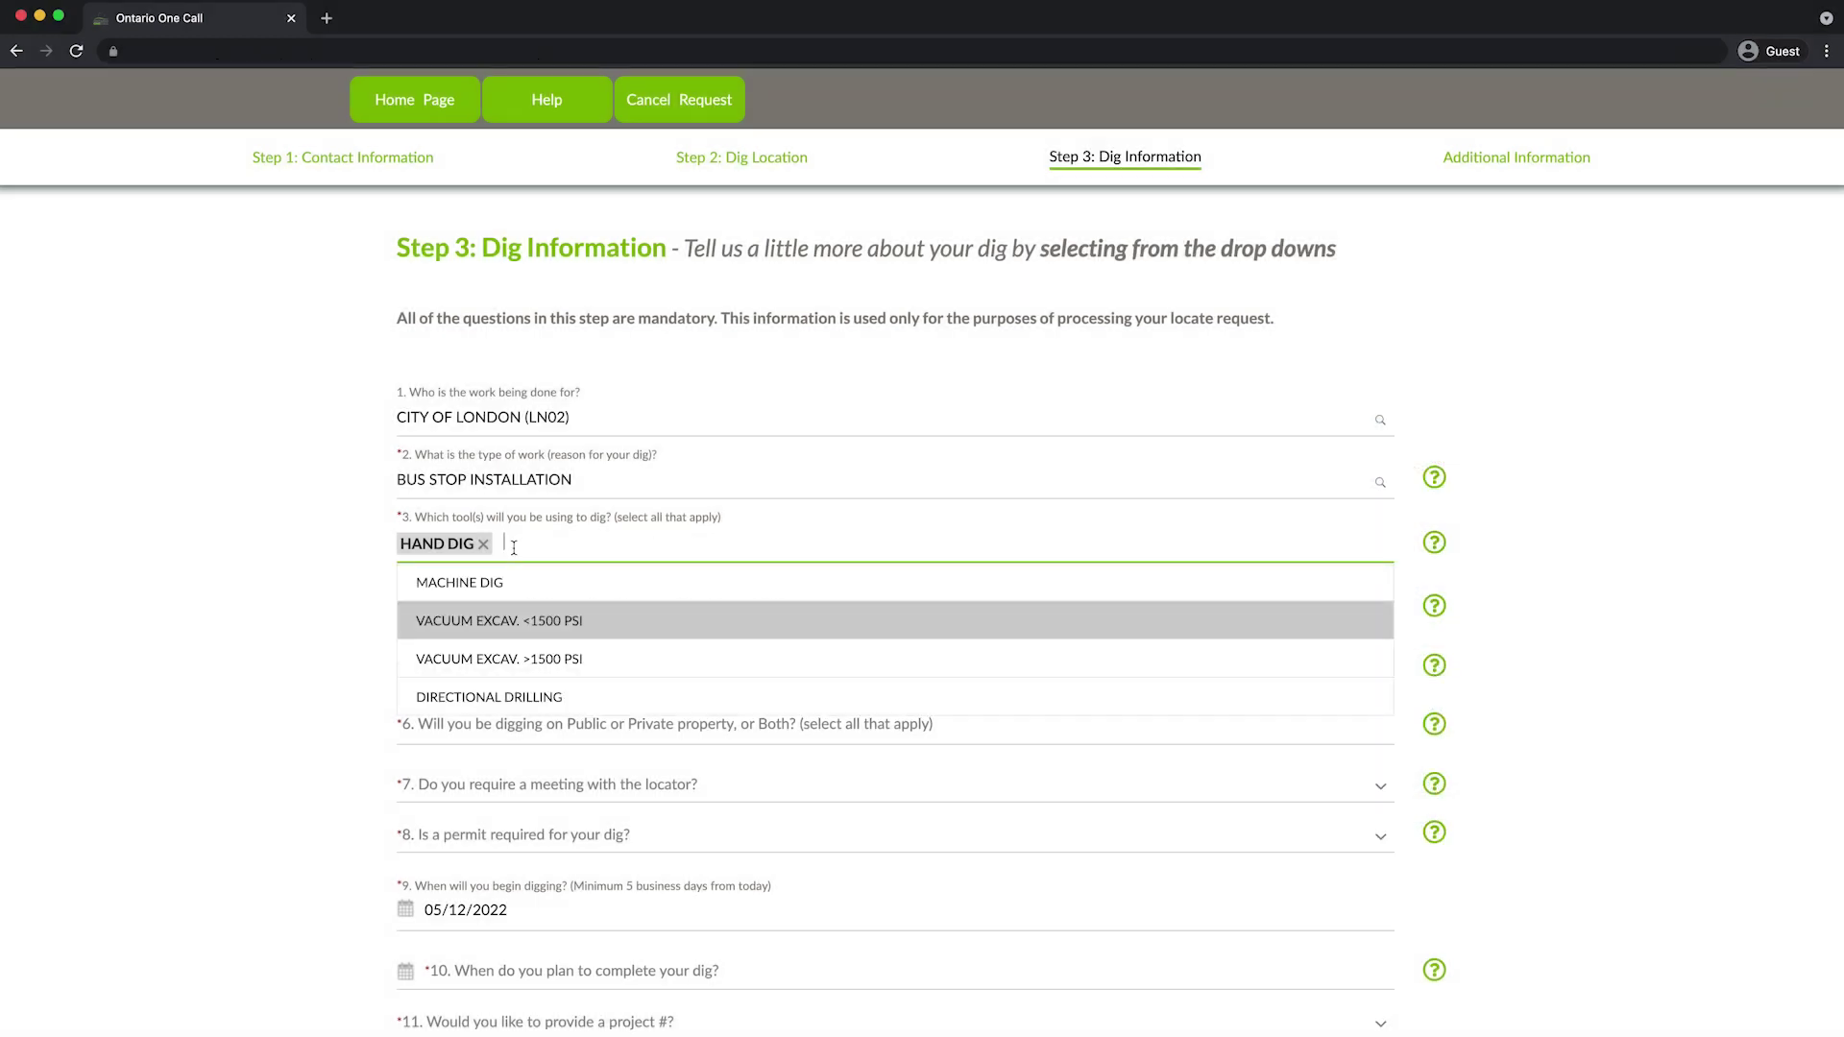
{"action": "left_click", "coordinate": [497, 691]}
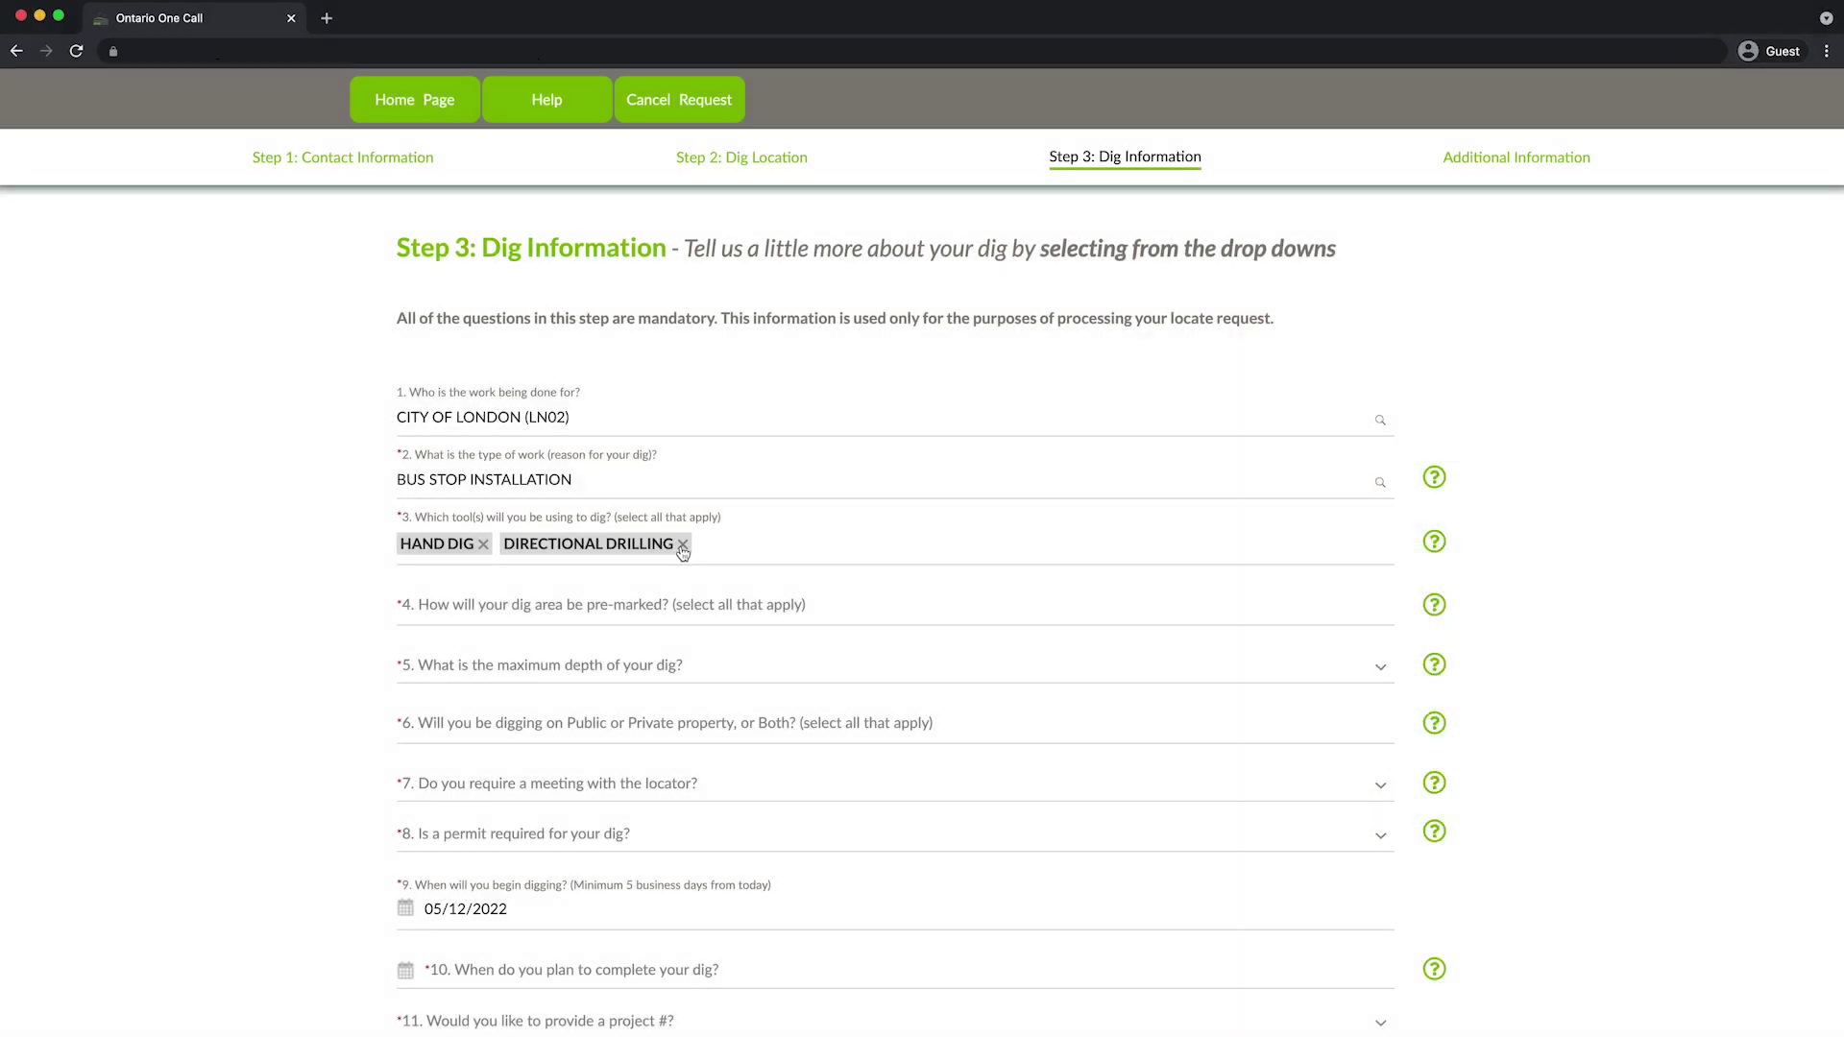
{"action": "left_click", "coordinate": [683, 544]}
Add MACHINE DIG to the digging tools and set the dig area's pre-marking to WHITE PAINT
{"action": "left_click", "coordinate": [530, 588]}
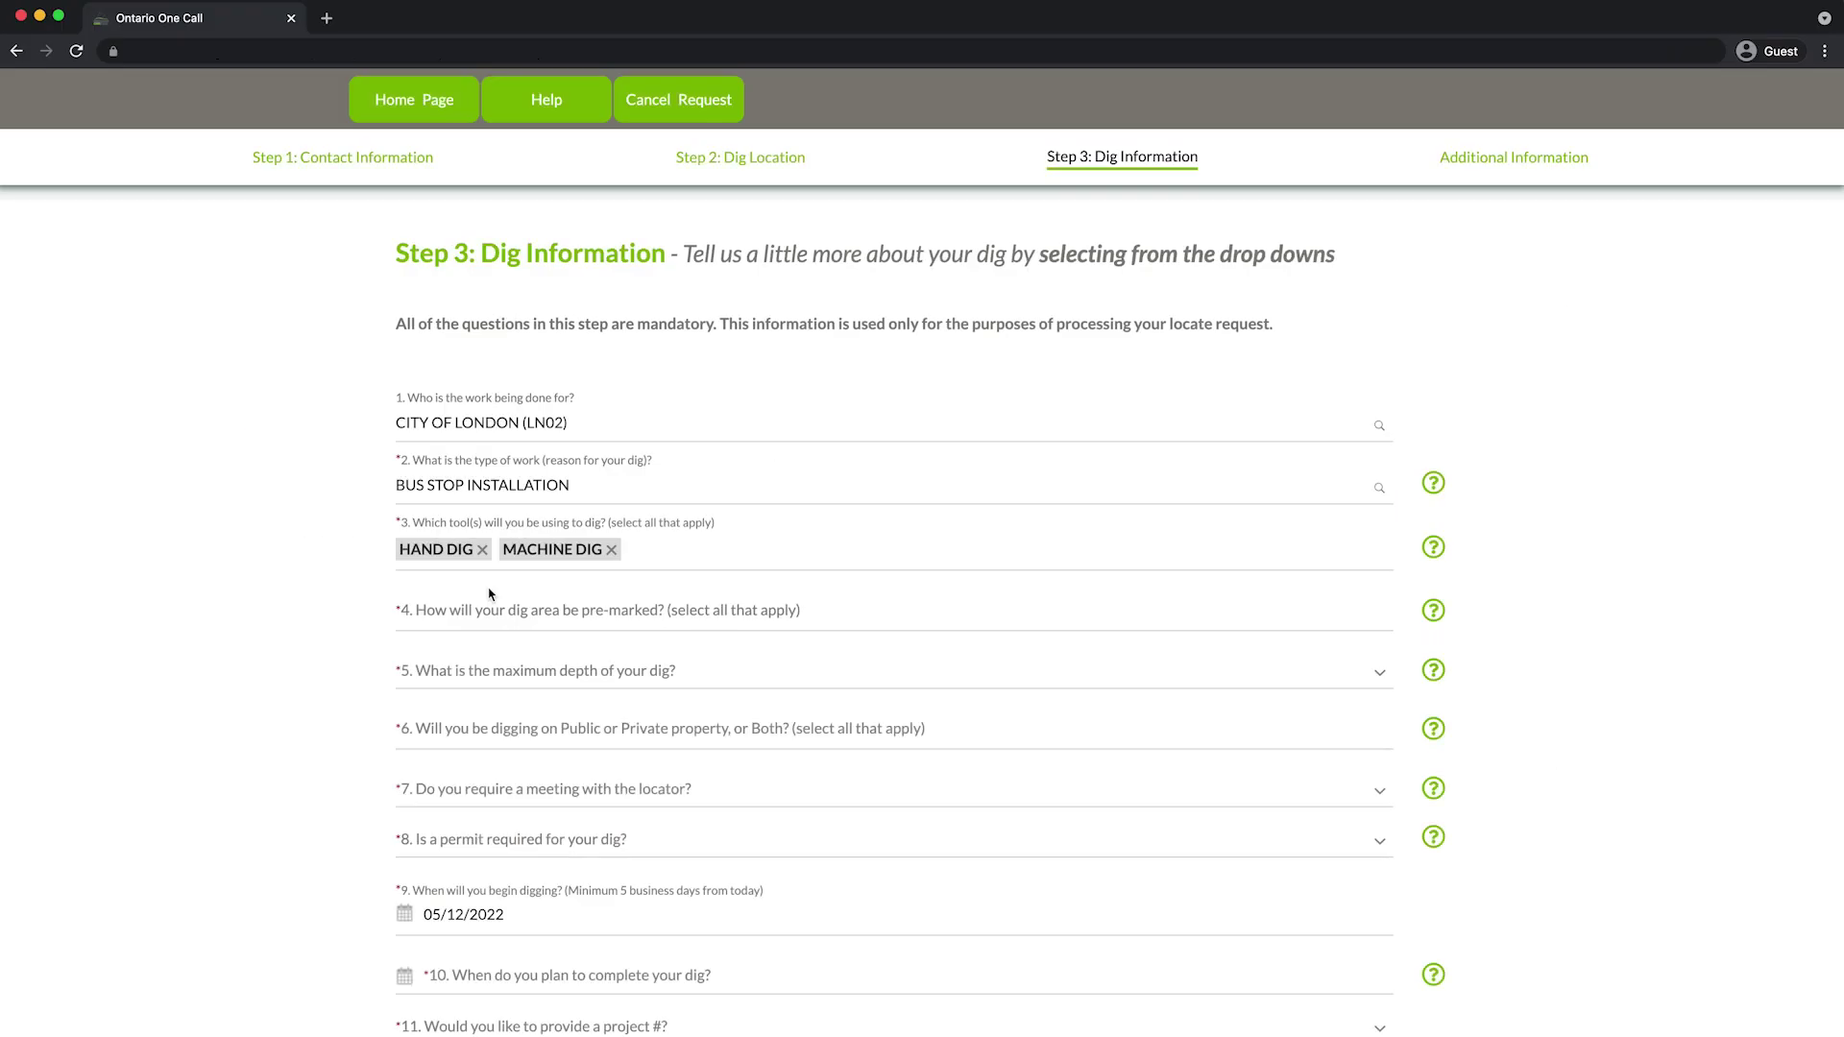
{"action": "left_click", "coordinate": [489, 595]}
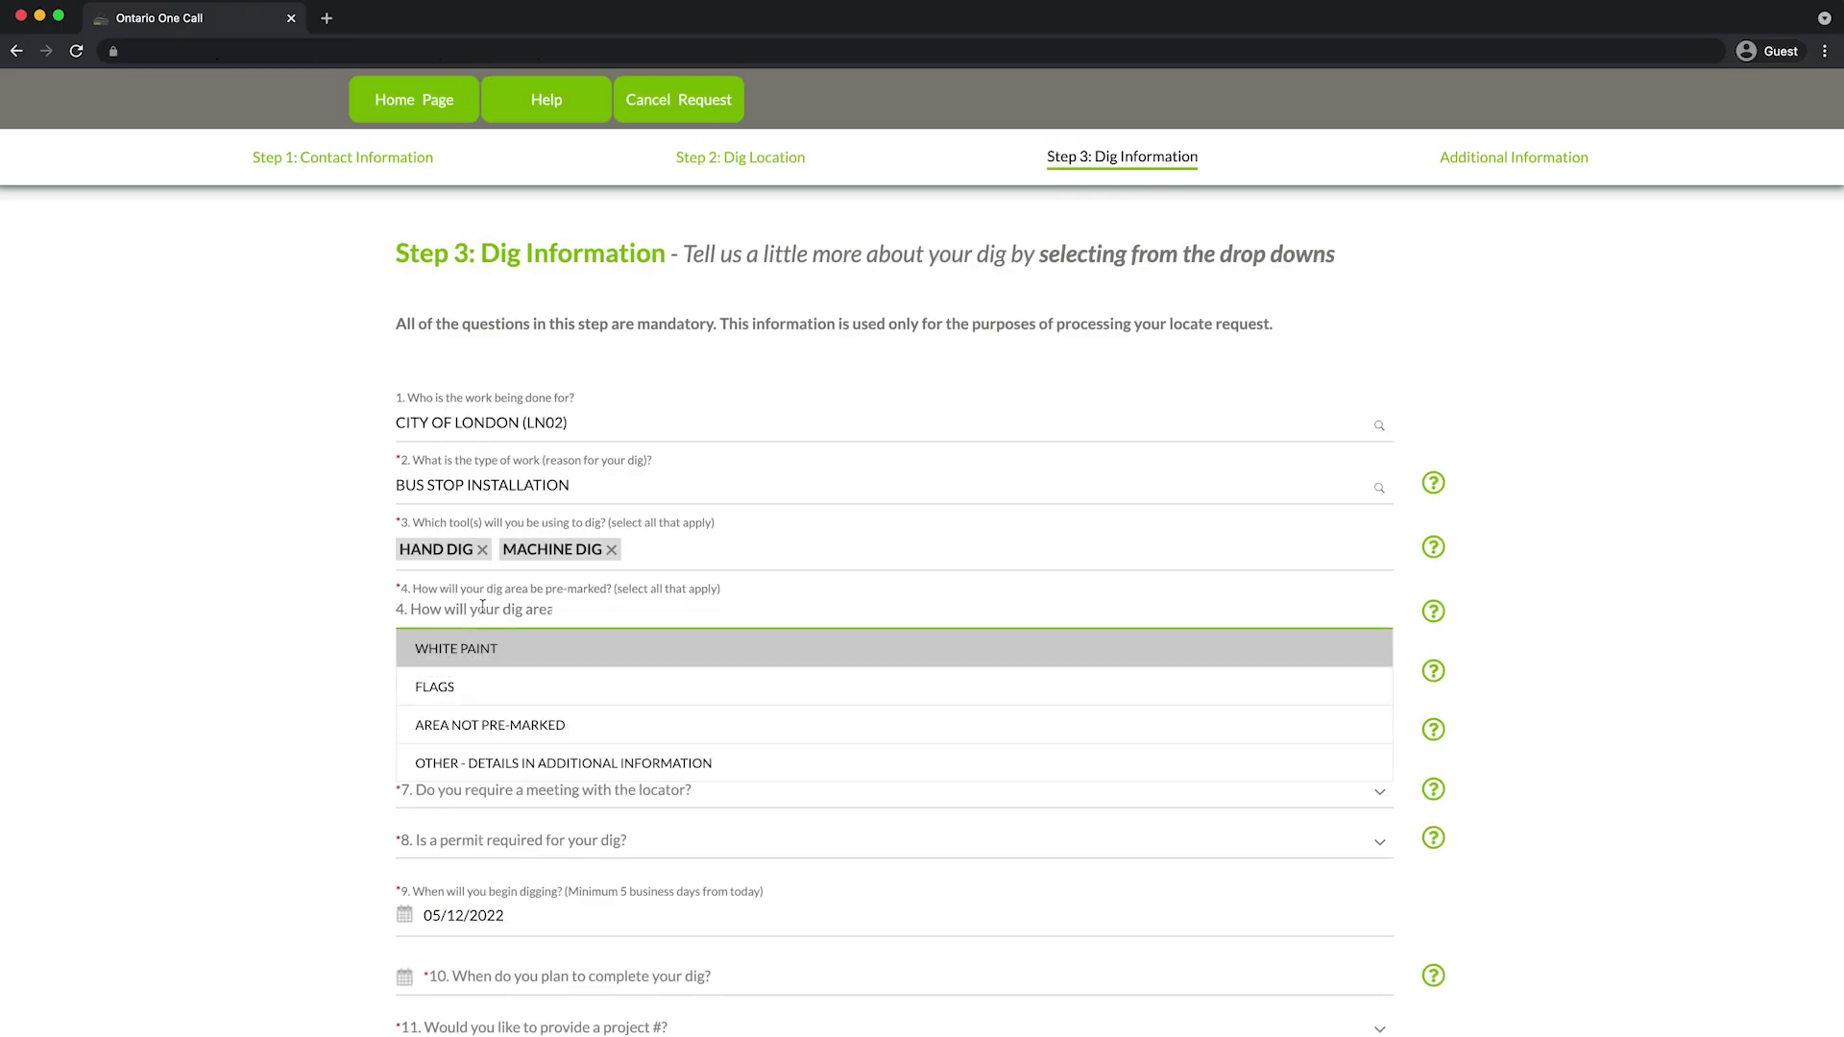
{"action": "left_click", "coordinate": [470, 649]}
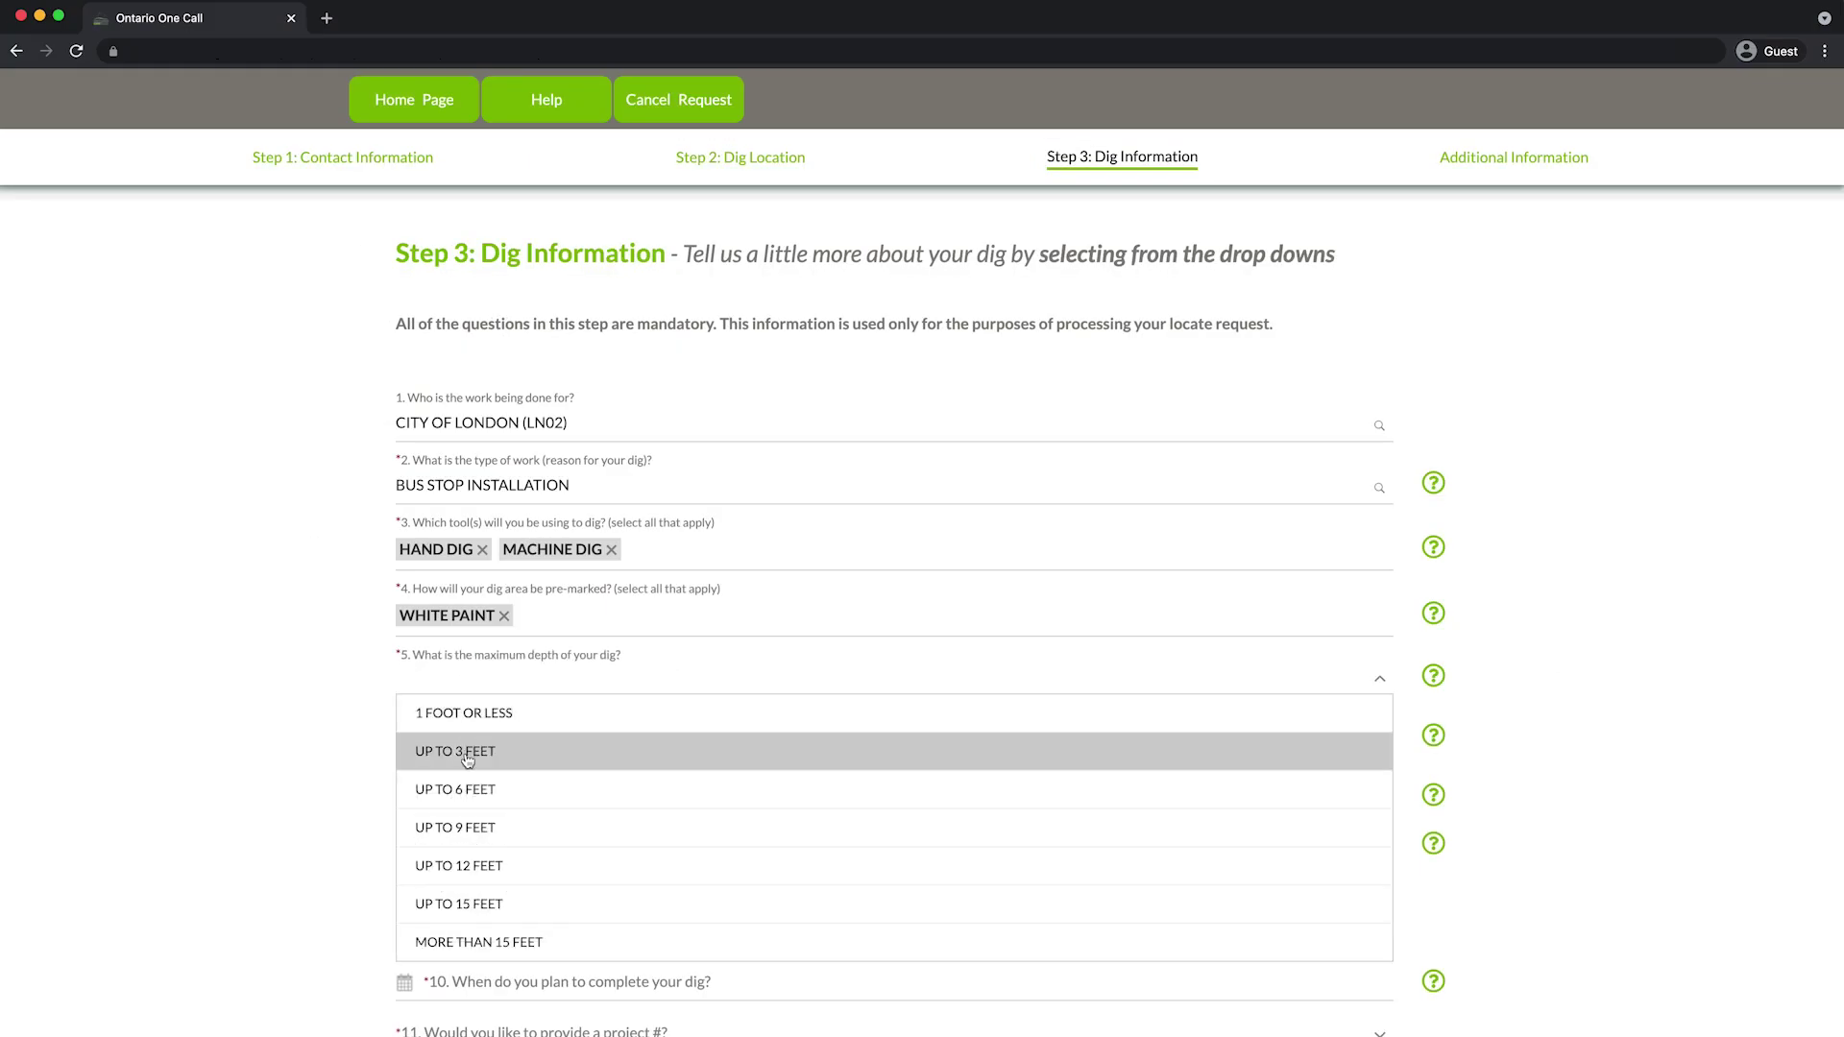
Set the maximum dig depth to UP TO 3 FEET and the dig's property type to PUBLIC PROPERTY
{"action": "left_click", "coordinate": [465, 757]}
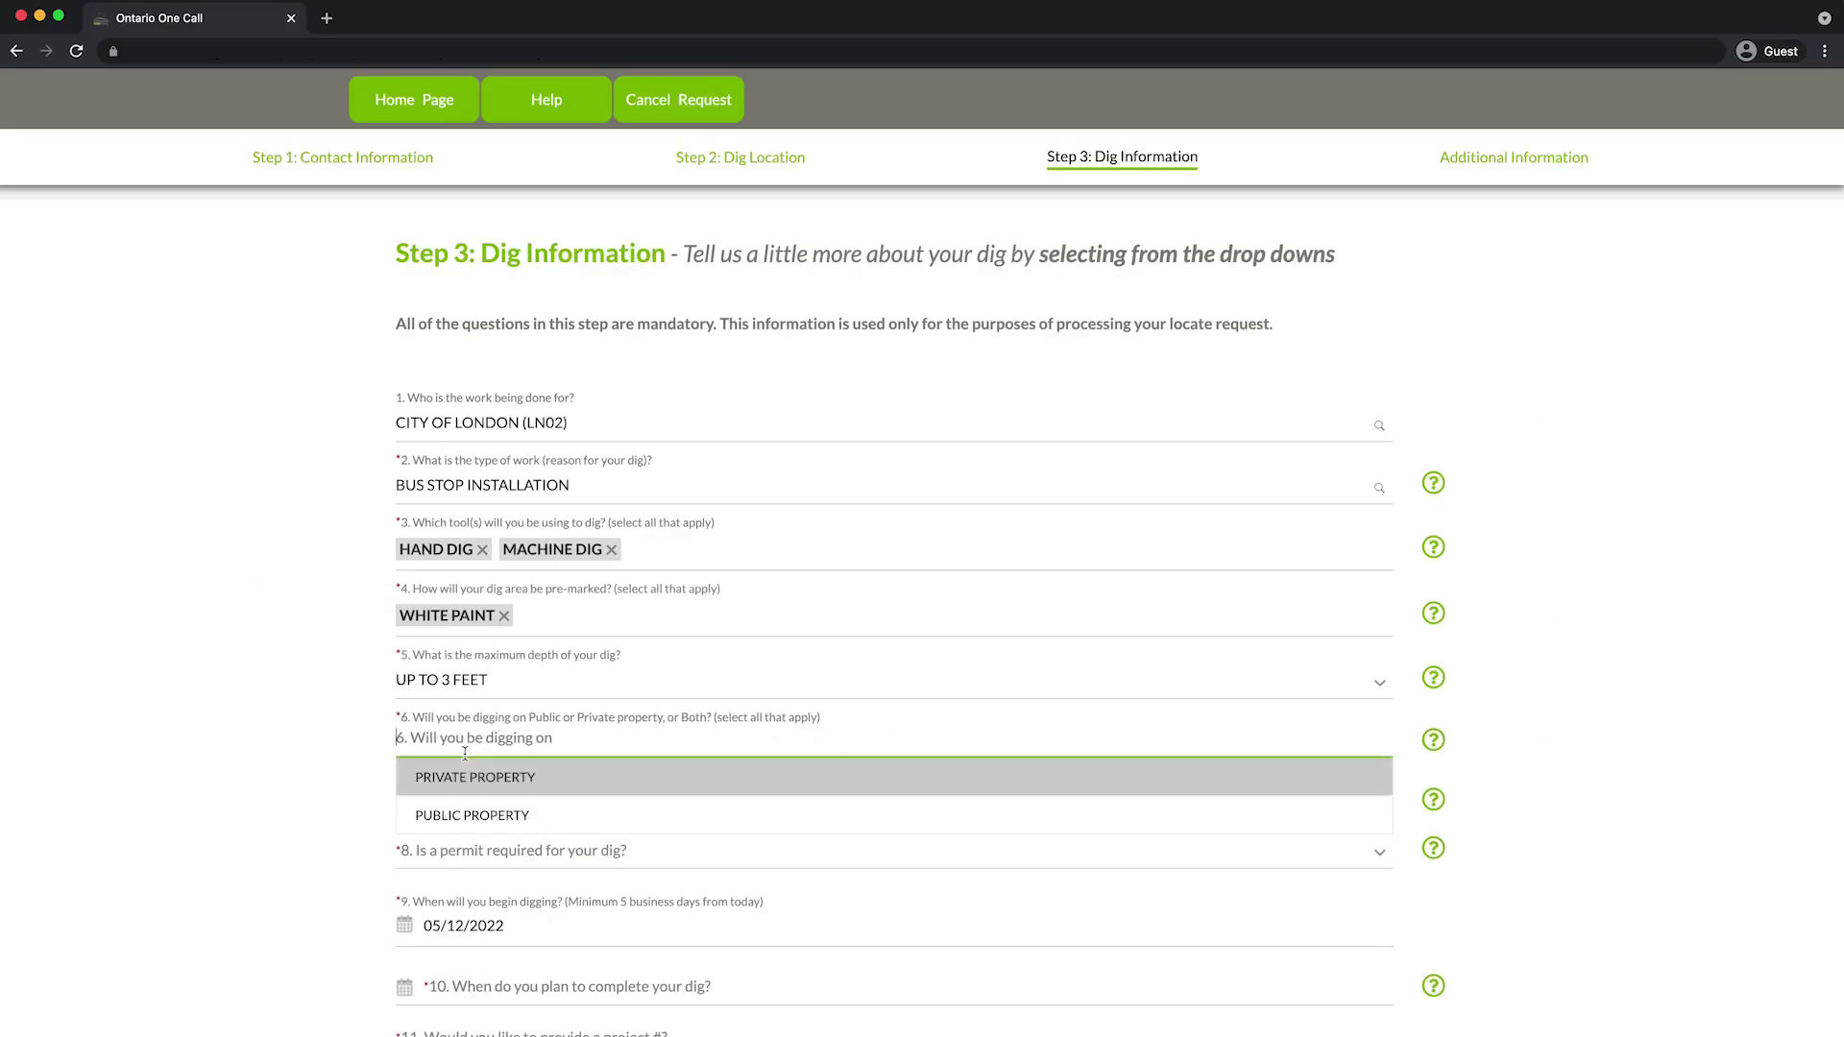
{"action": "left_click", "coordinate": [462, 813]}
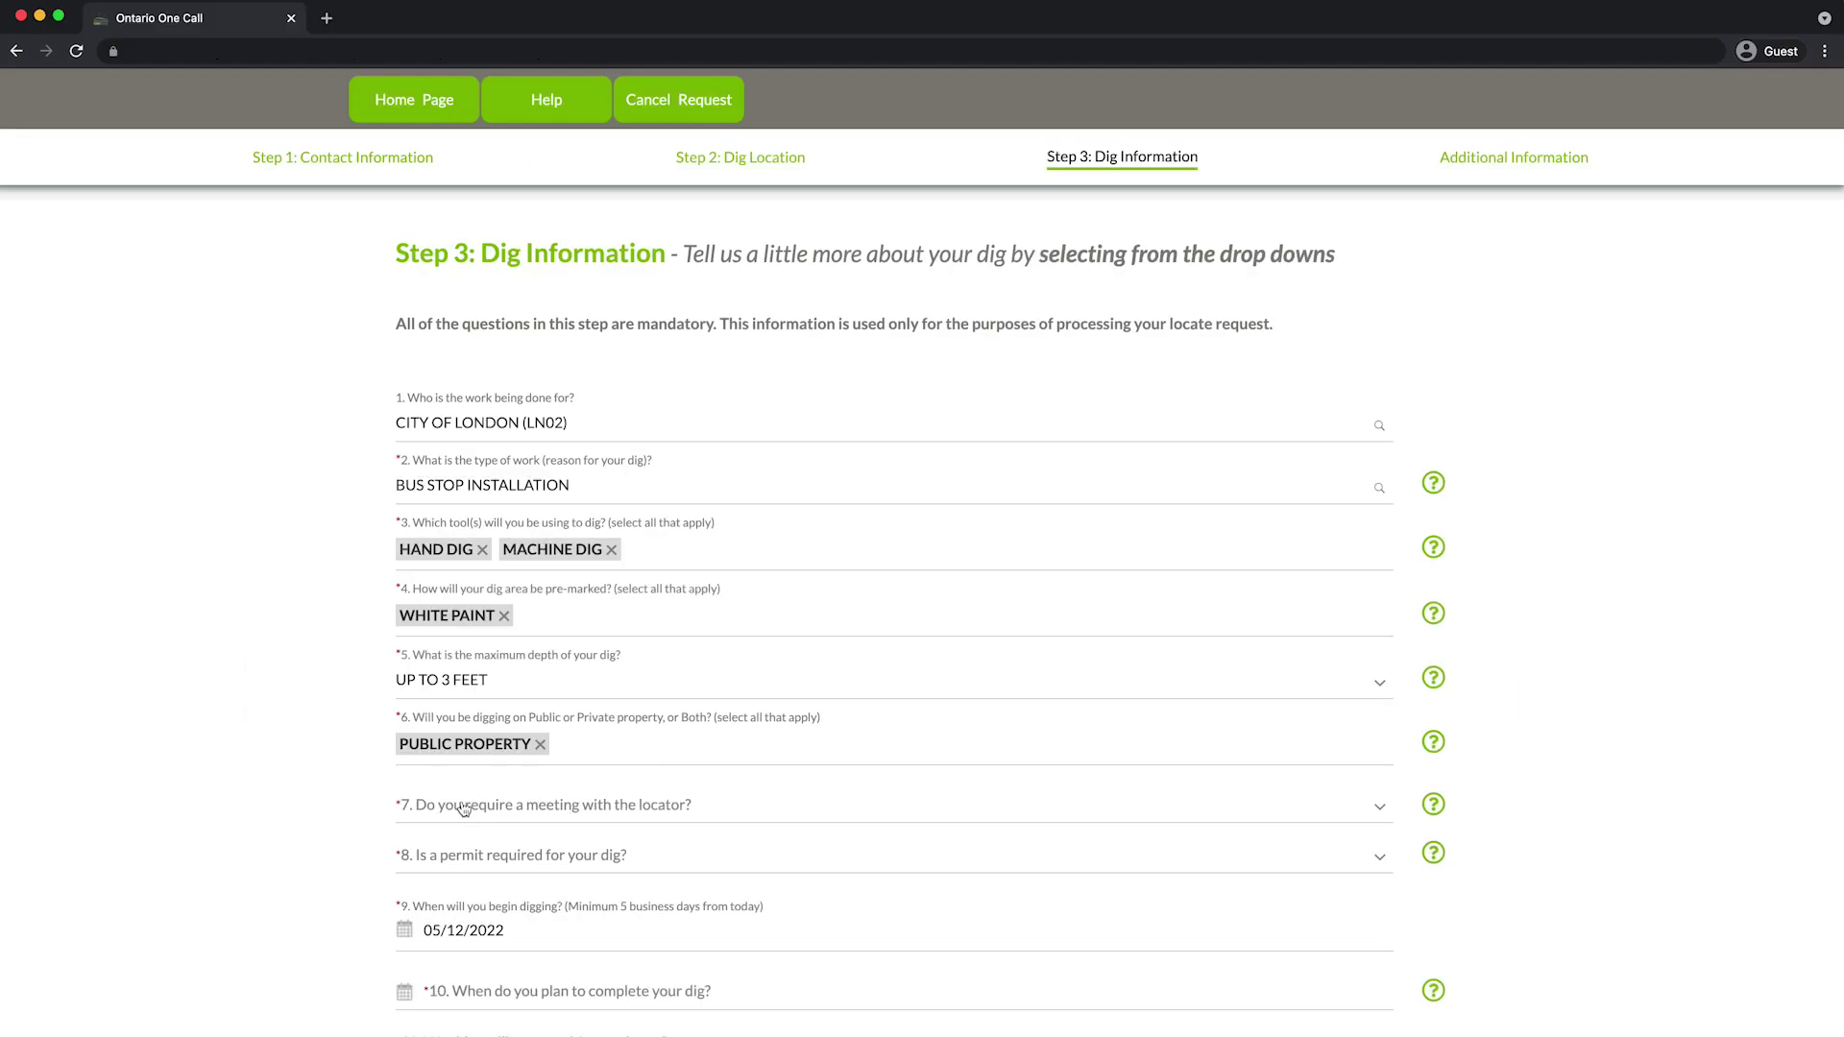
Answer NO to requiring a meeting with the locator and YES to a permit being required
{"action": "left_click", "coordinate": [463, 809]}
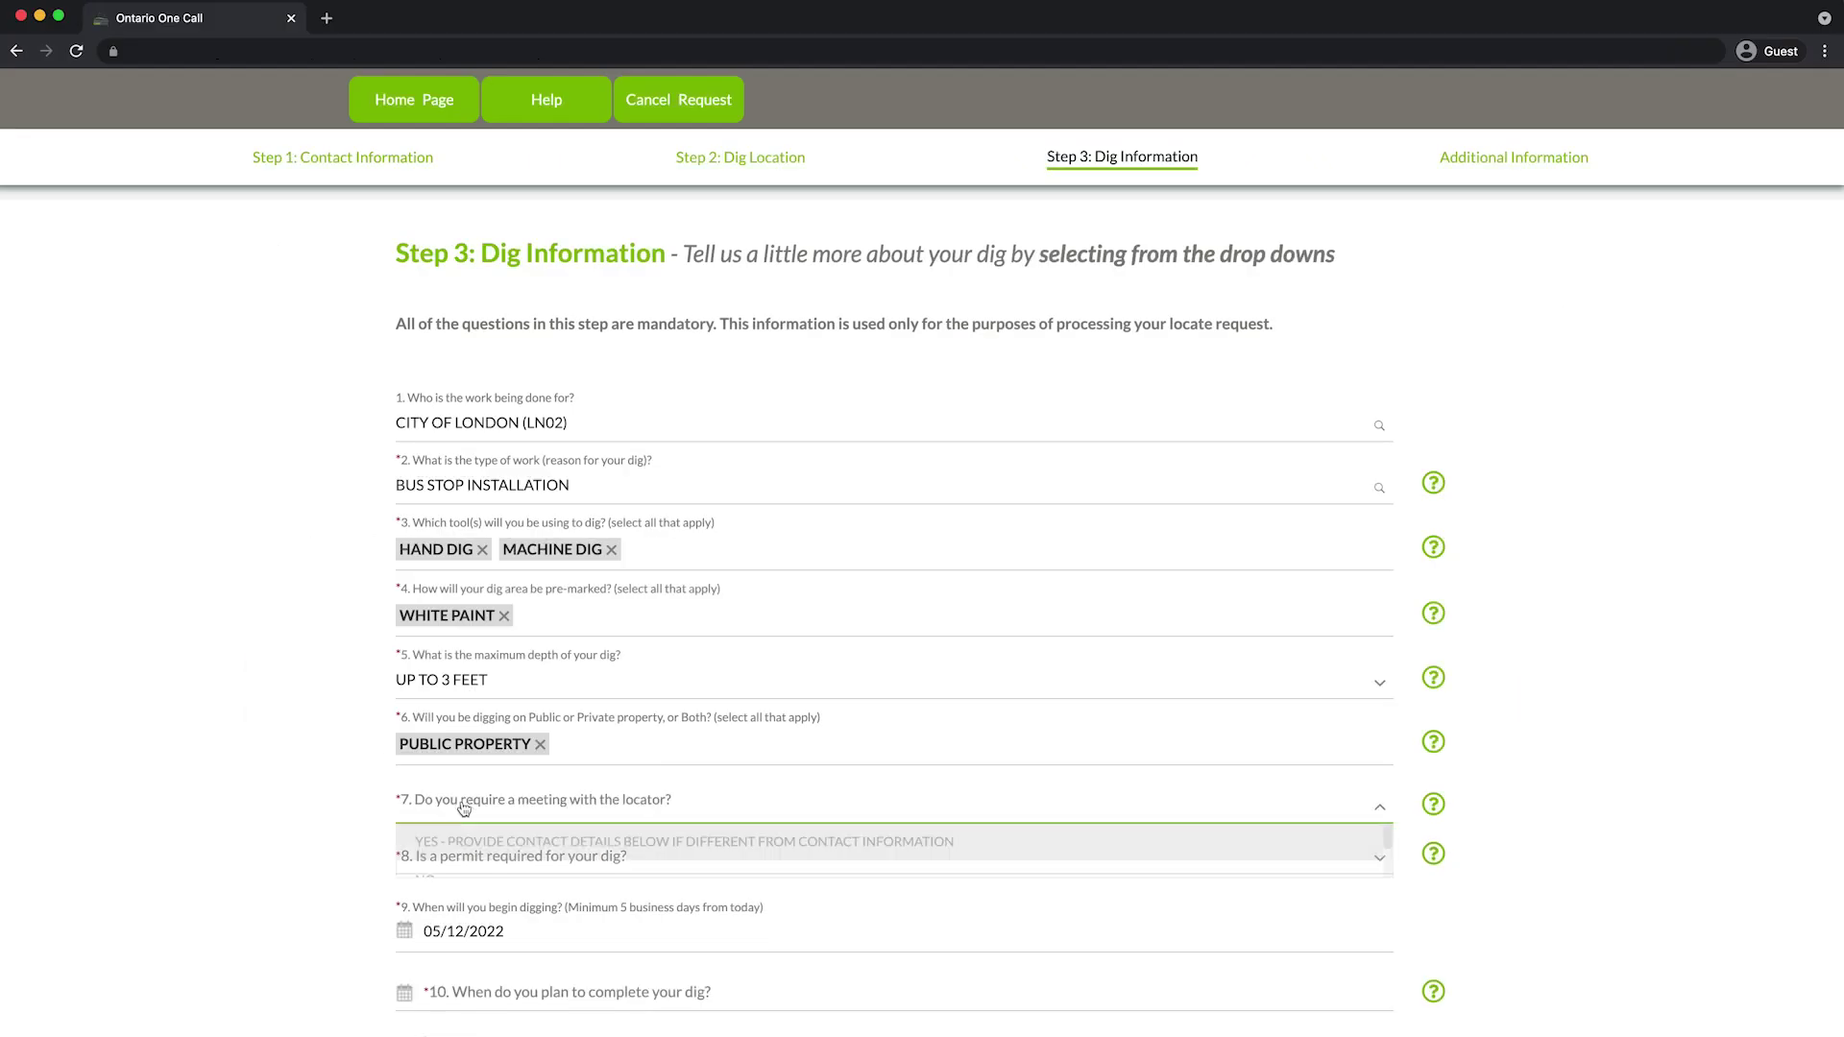
{"action": "left_click", "coordinate": [433, 761]}
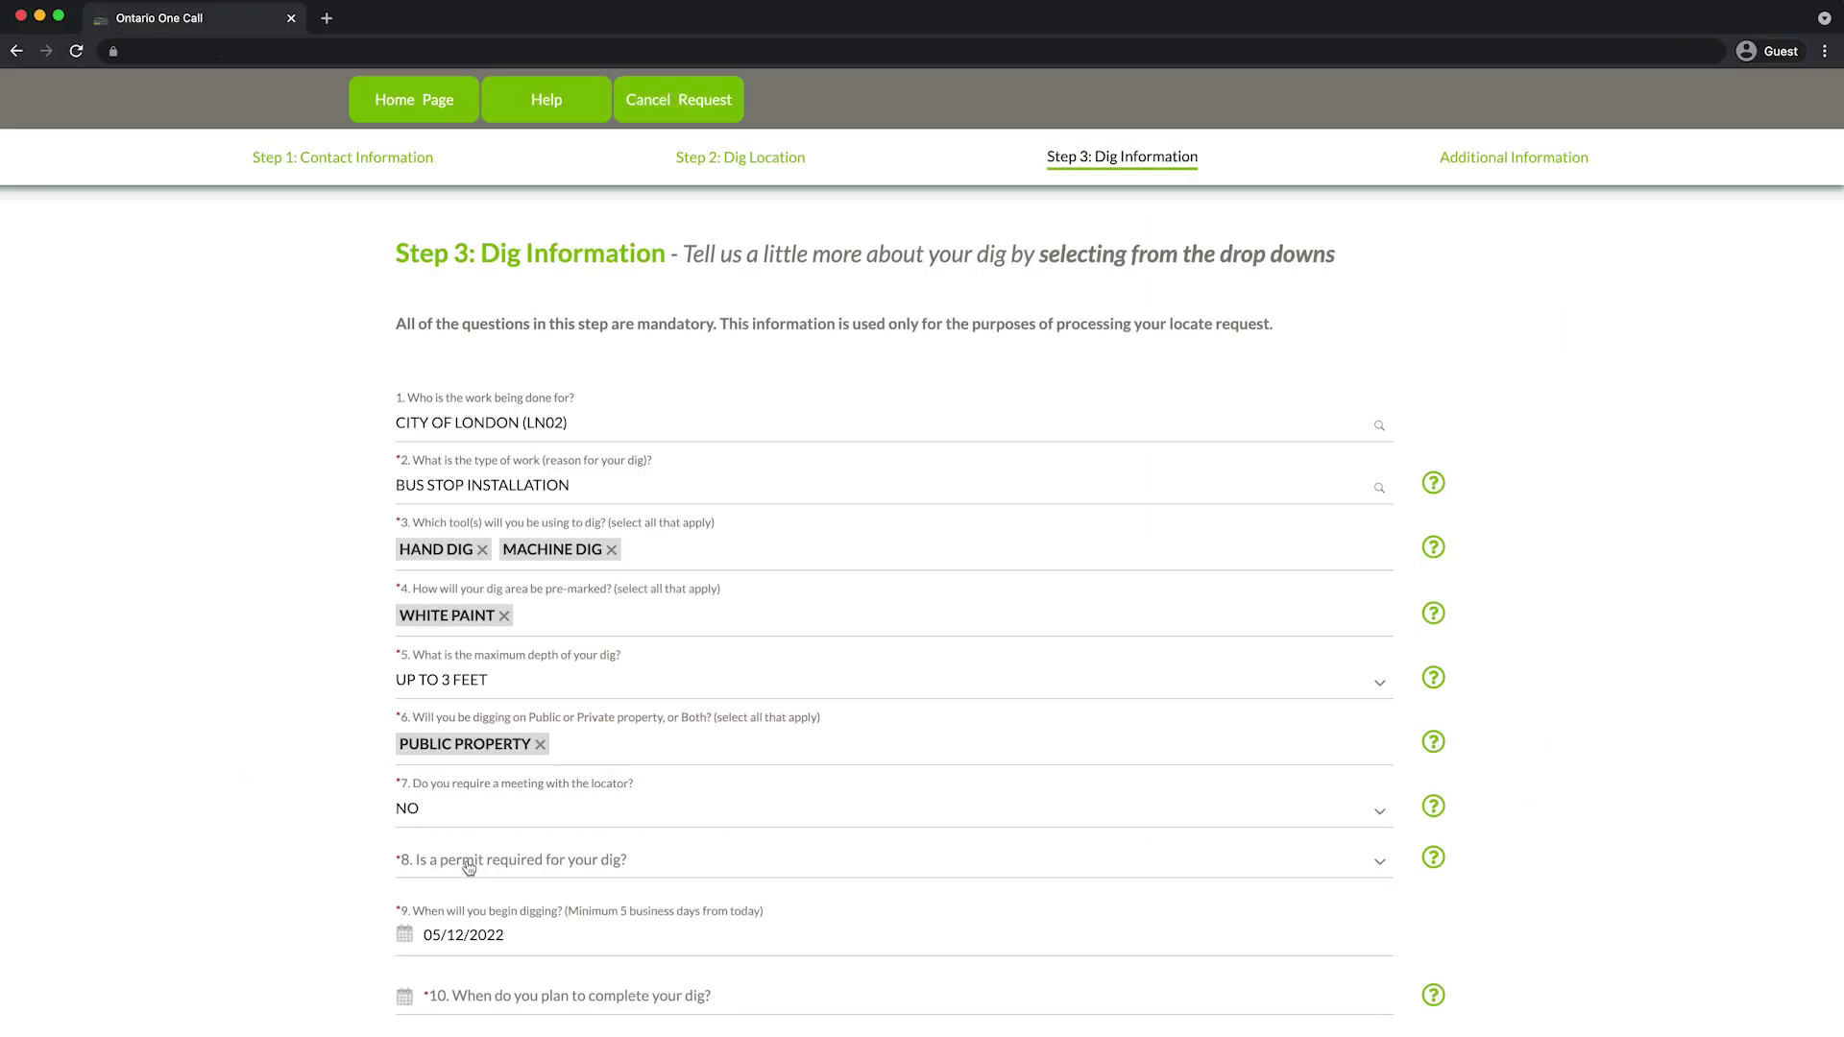
{"action": "left_click", "coordinate": [434, 860]}
{"action": "left_click", "coordinate": [434, 786]}
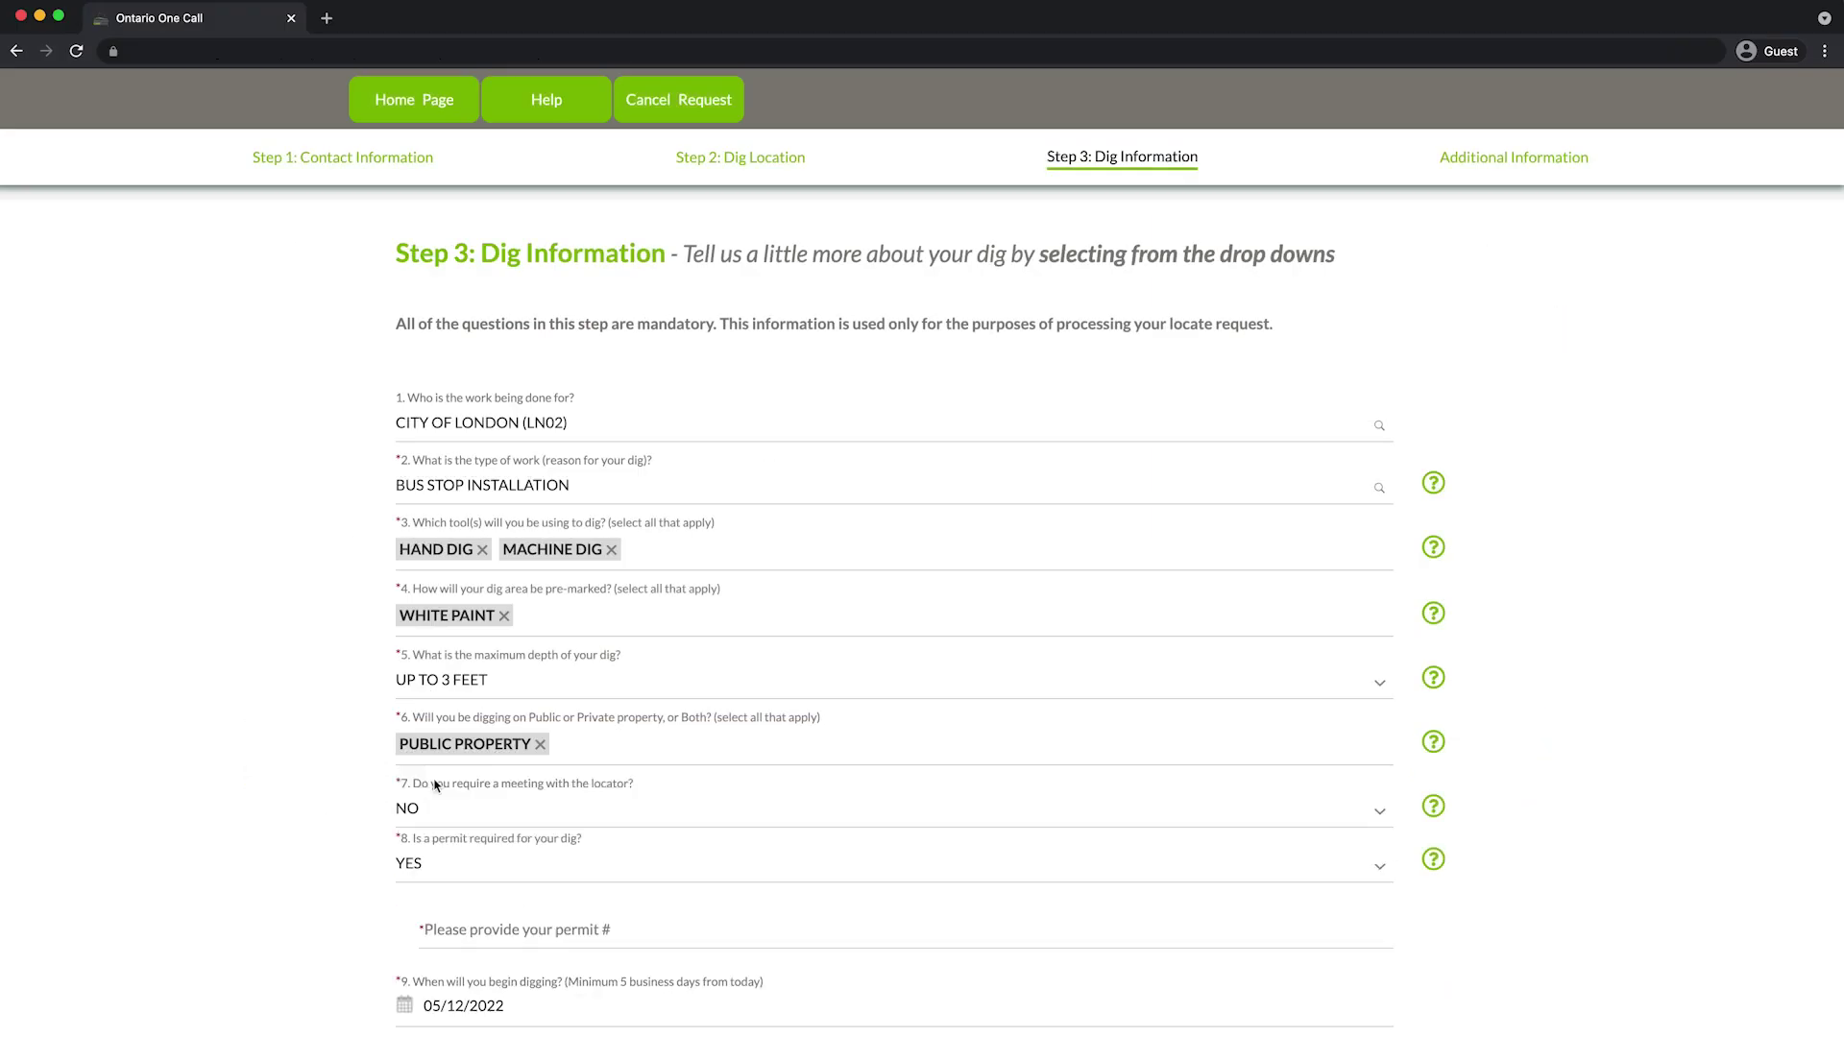
Enter the permit number for the dig
{"action": "left_click", "coordinate": [474, 929]}
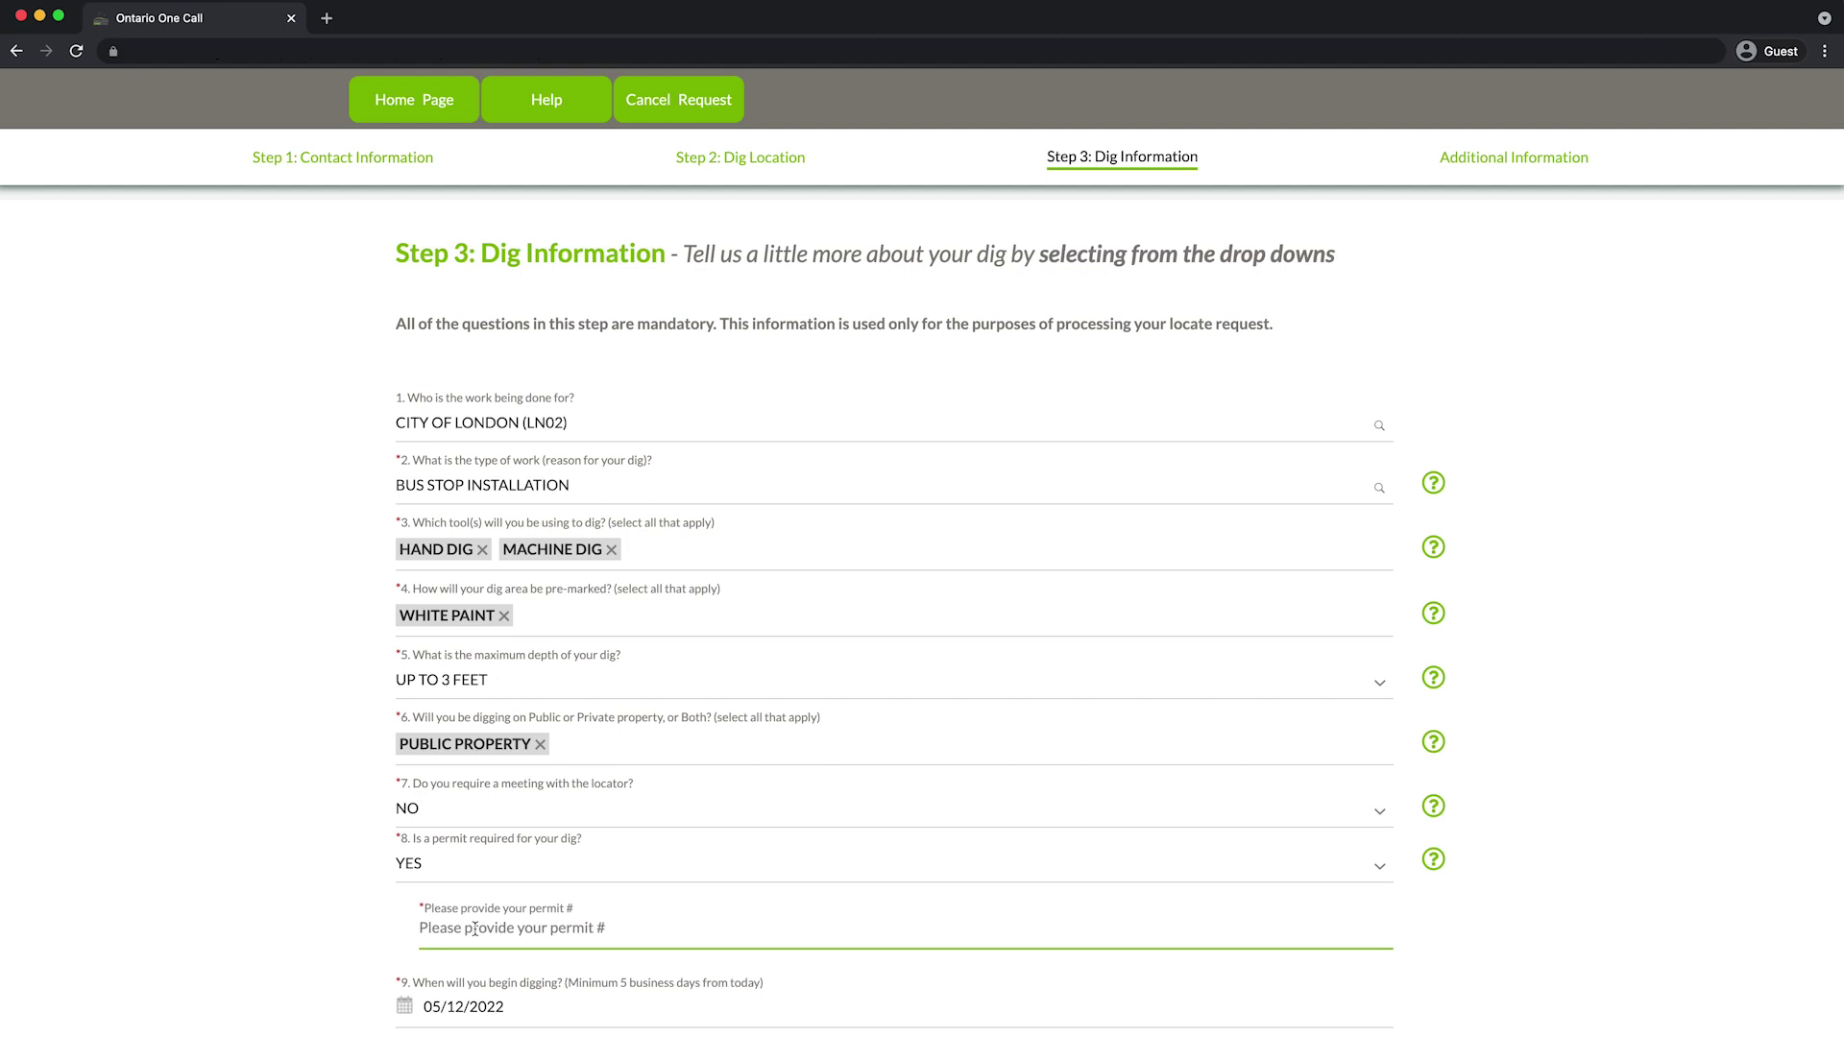
{"action": "type", "text": "LN2021080"}
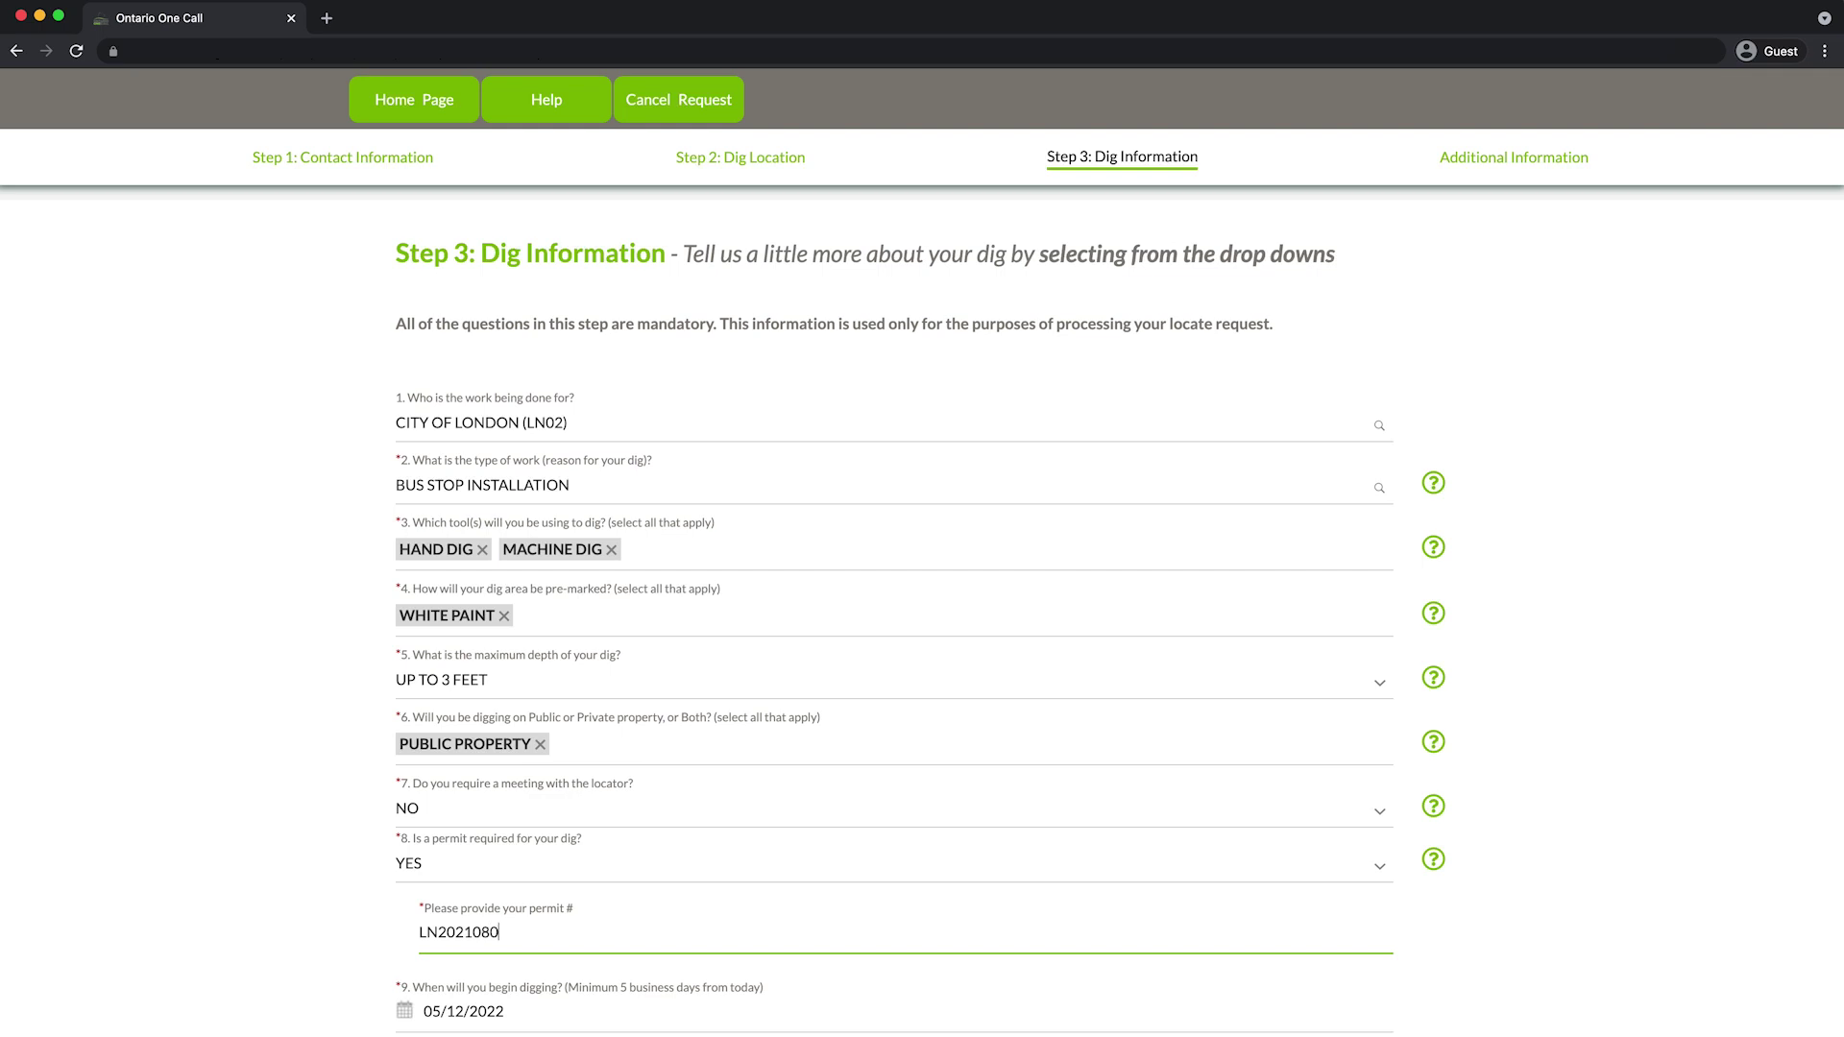
{"action": "type", "text": "22"}
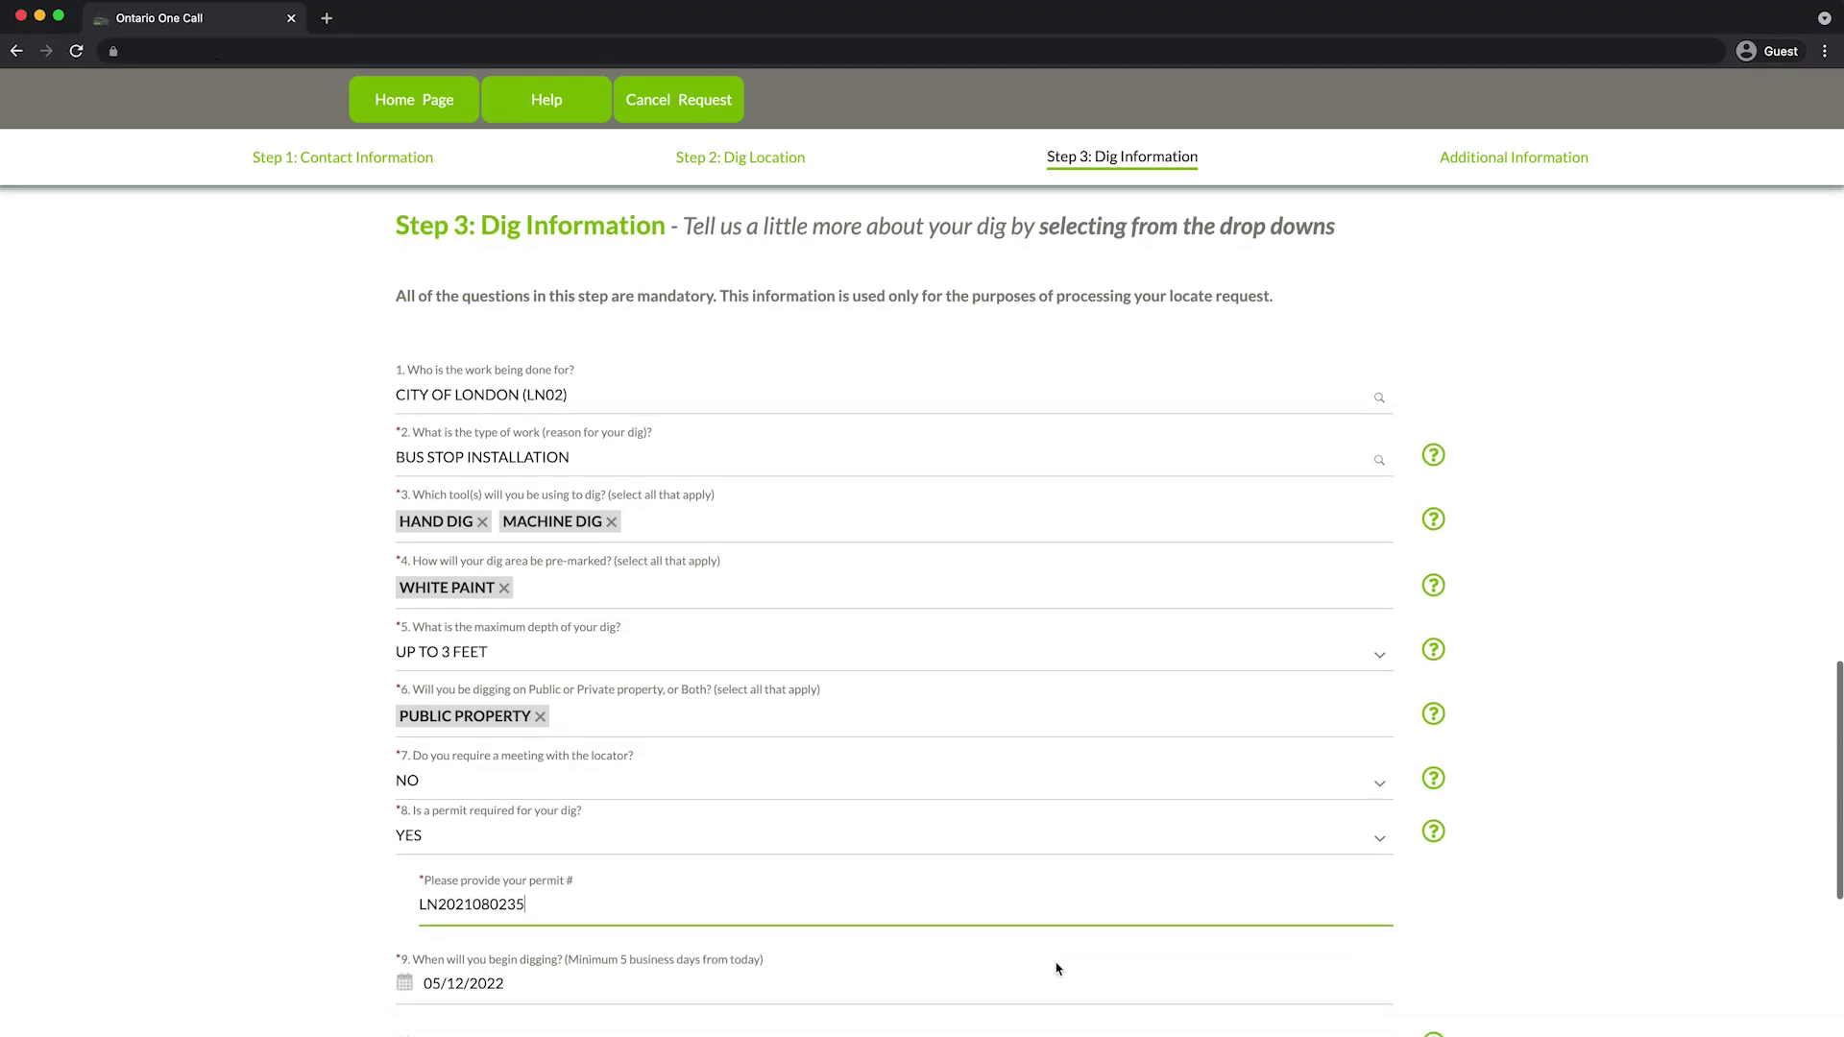
Confirm May 12, 2022 as the date digging will begin
{"action": "scroll", "coordinate": [1060, 968], "scroll_direction": "down", "scroll_amount": 5}
{"action": "left_click", "coordinate": [412, 758]}
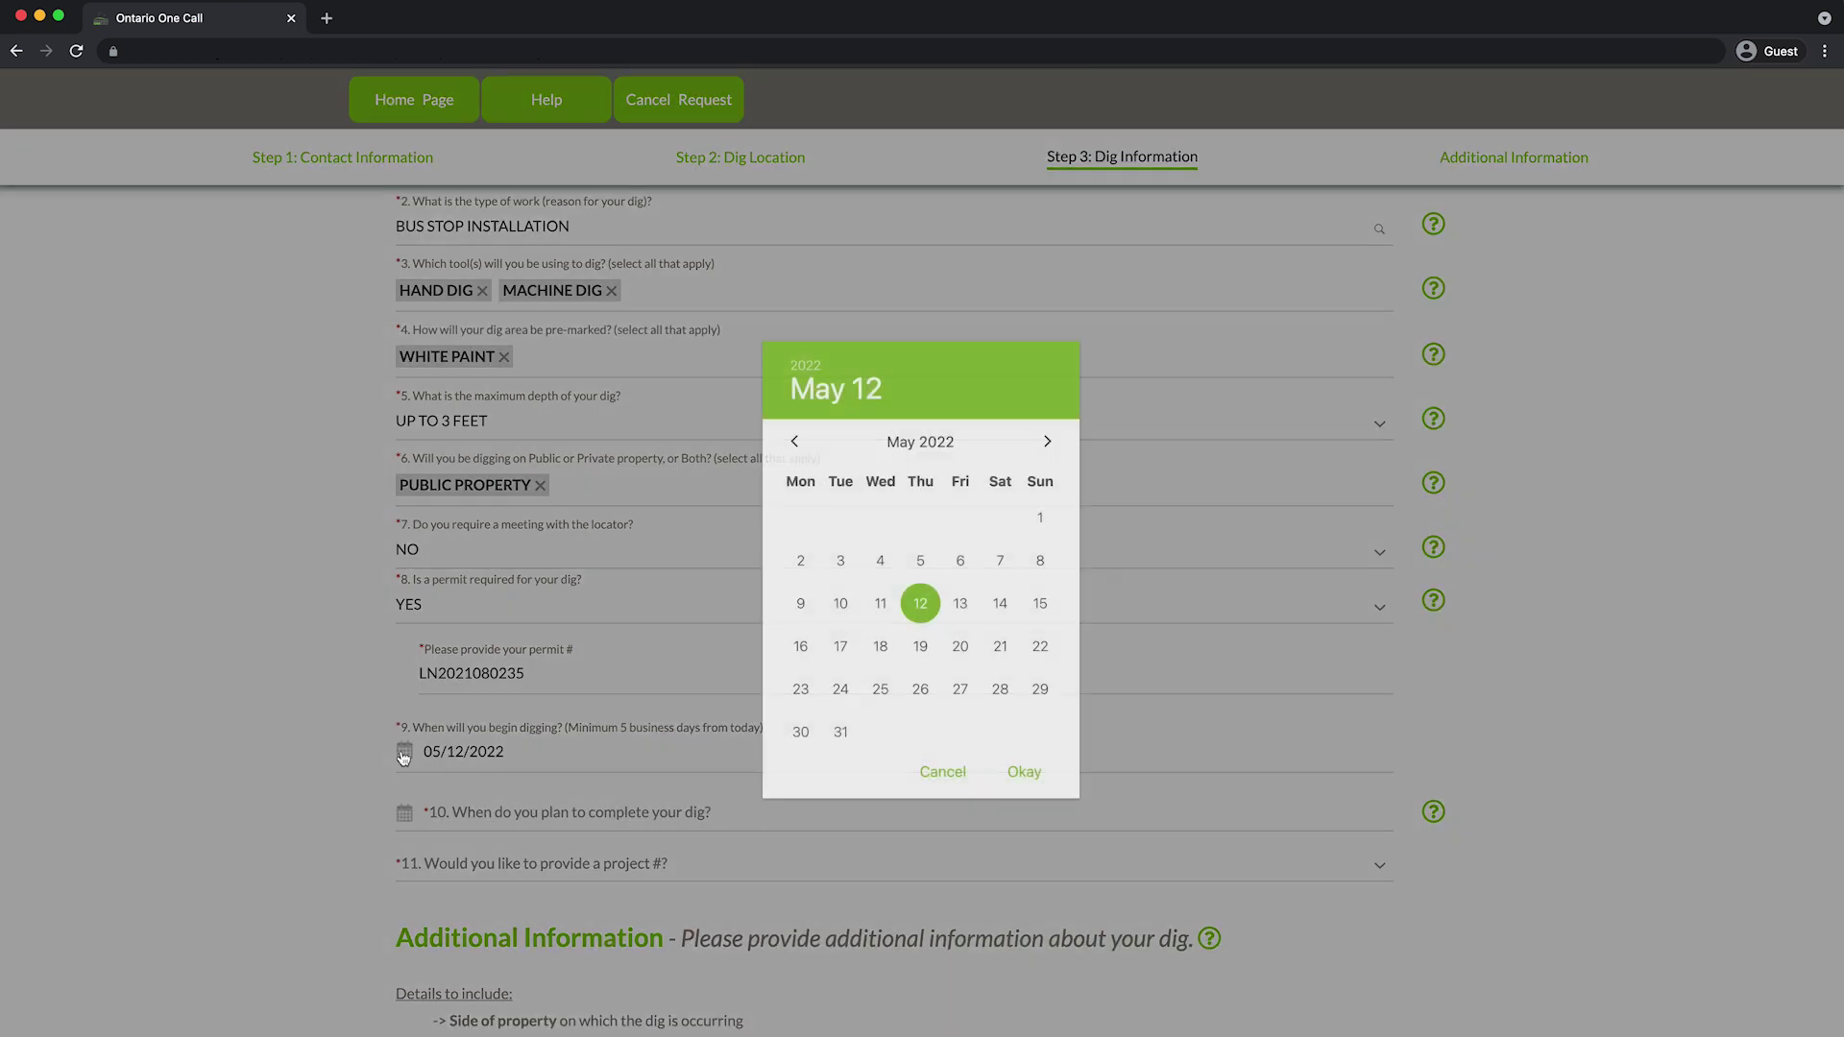
{"action": "left_click", "coordinate": [1020, 768]}
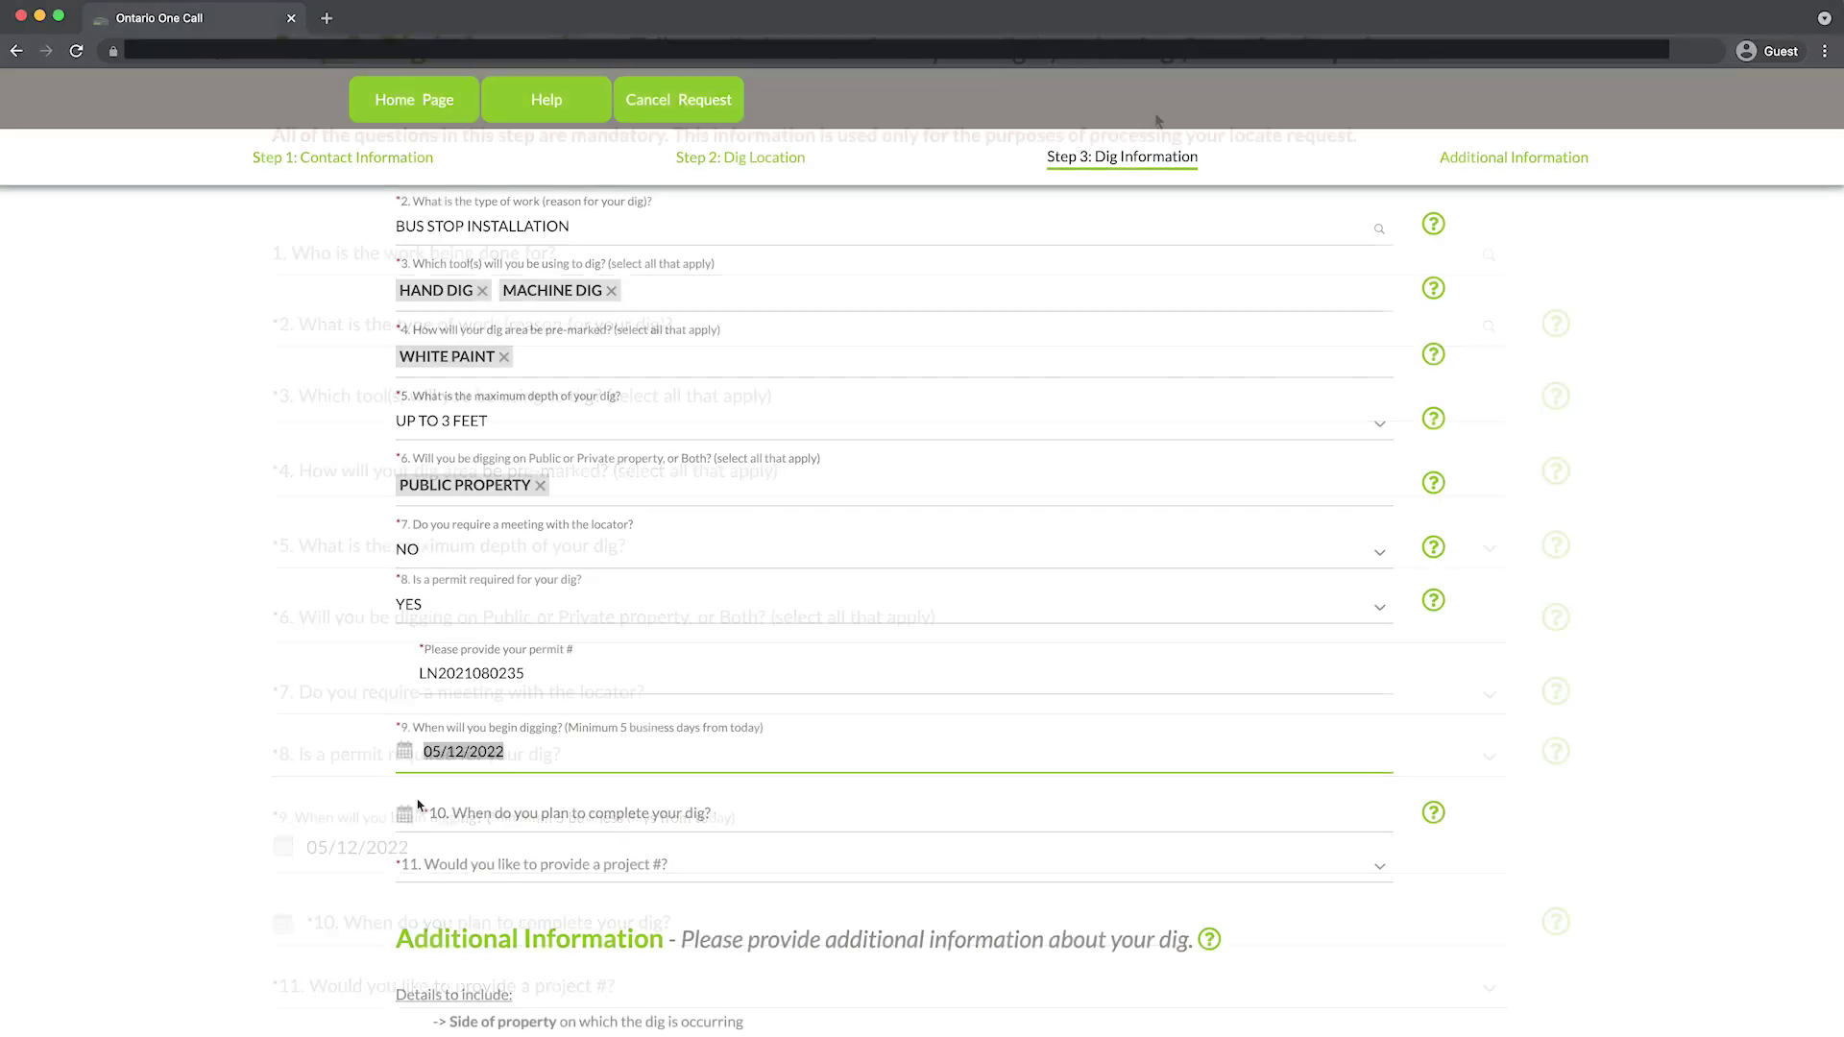
Set the planned completion date of the dig to May 24, 2022
{"action": "left_click", "coordinate": [404, 817]}
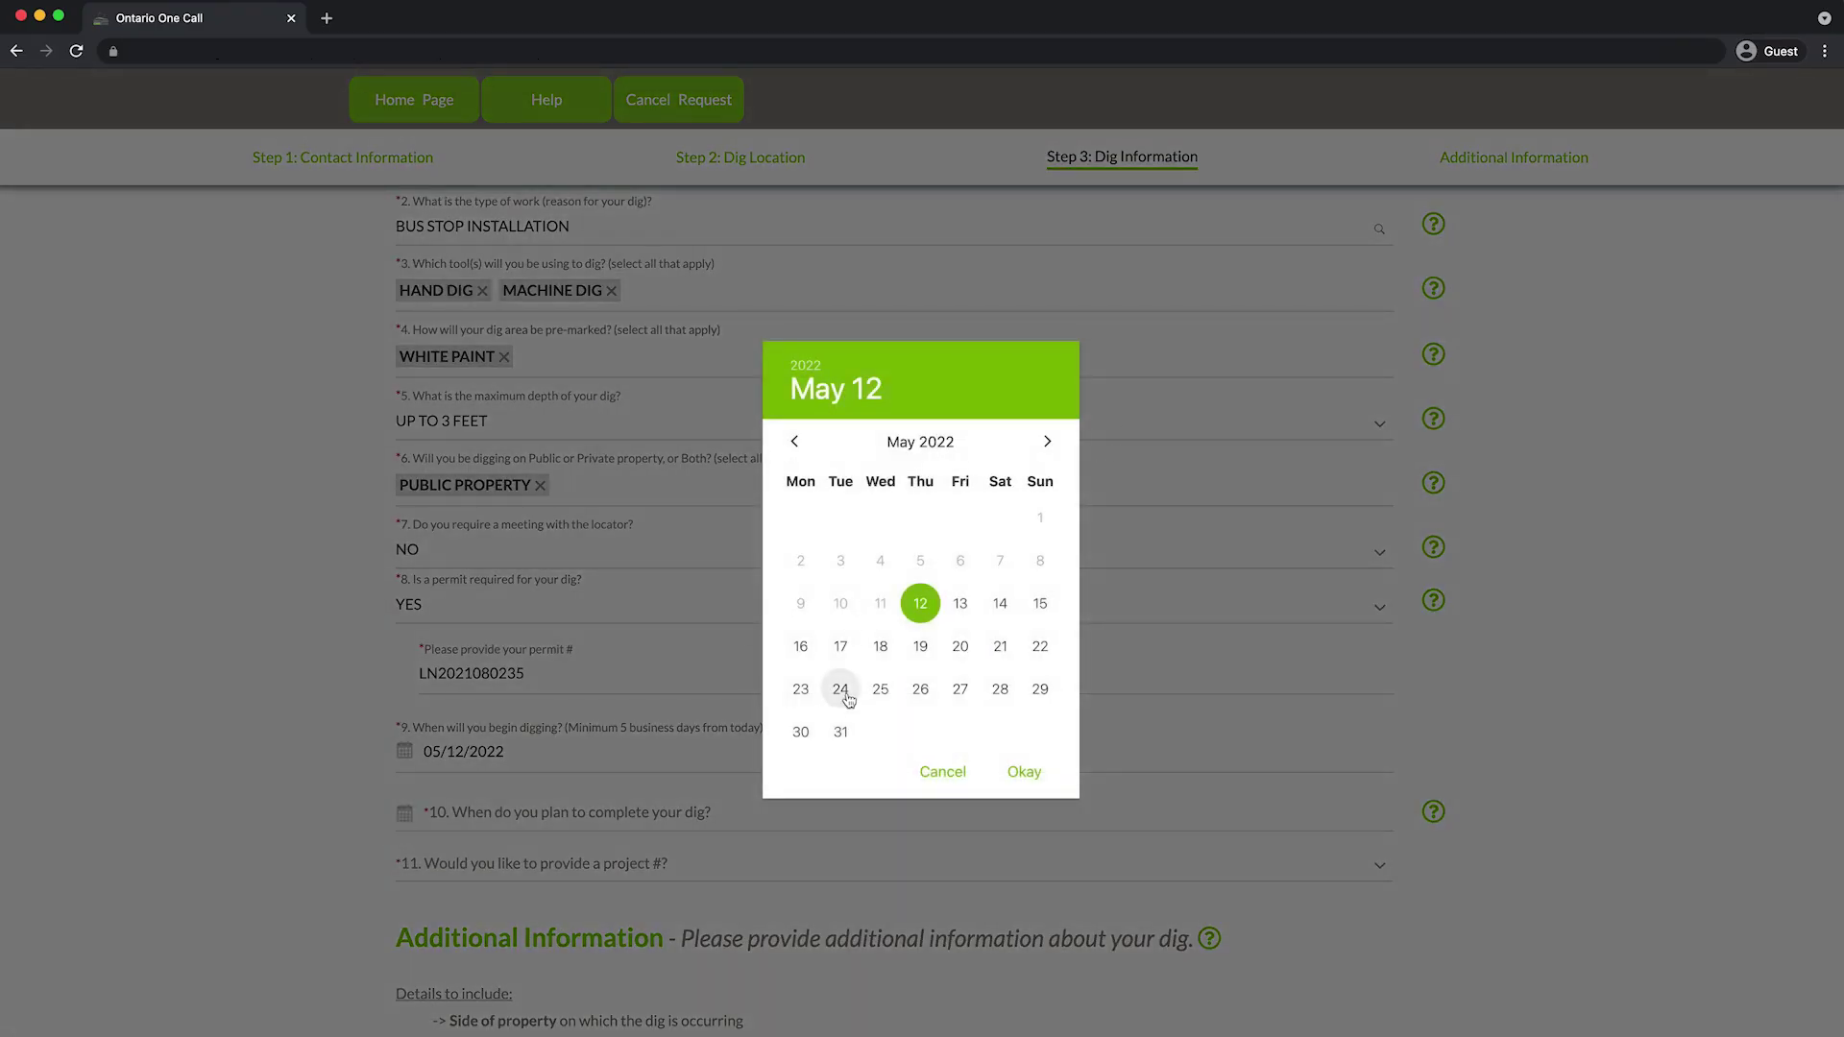
{"action": "left_click", "coordinate": [840, 692]}
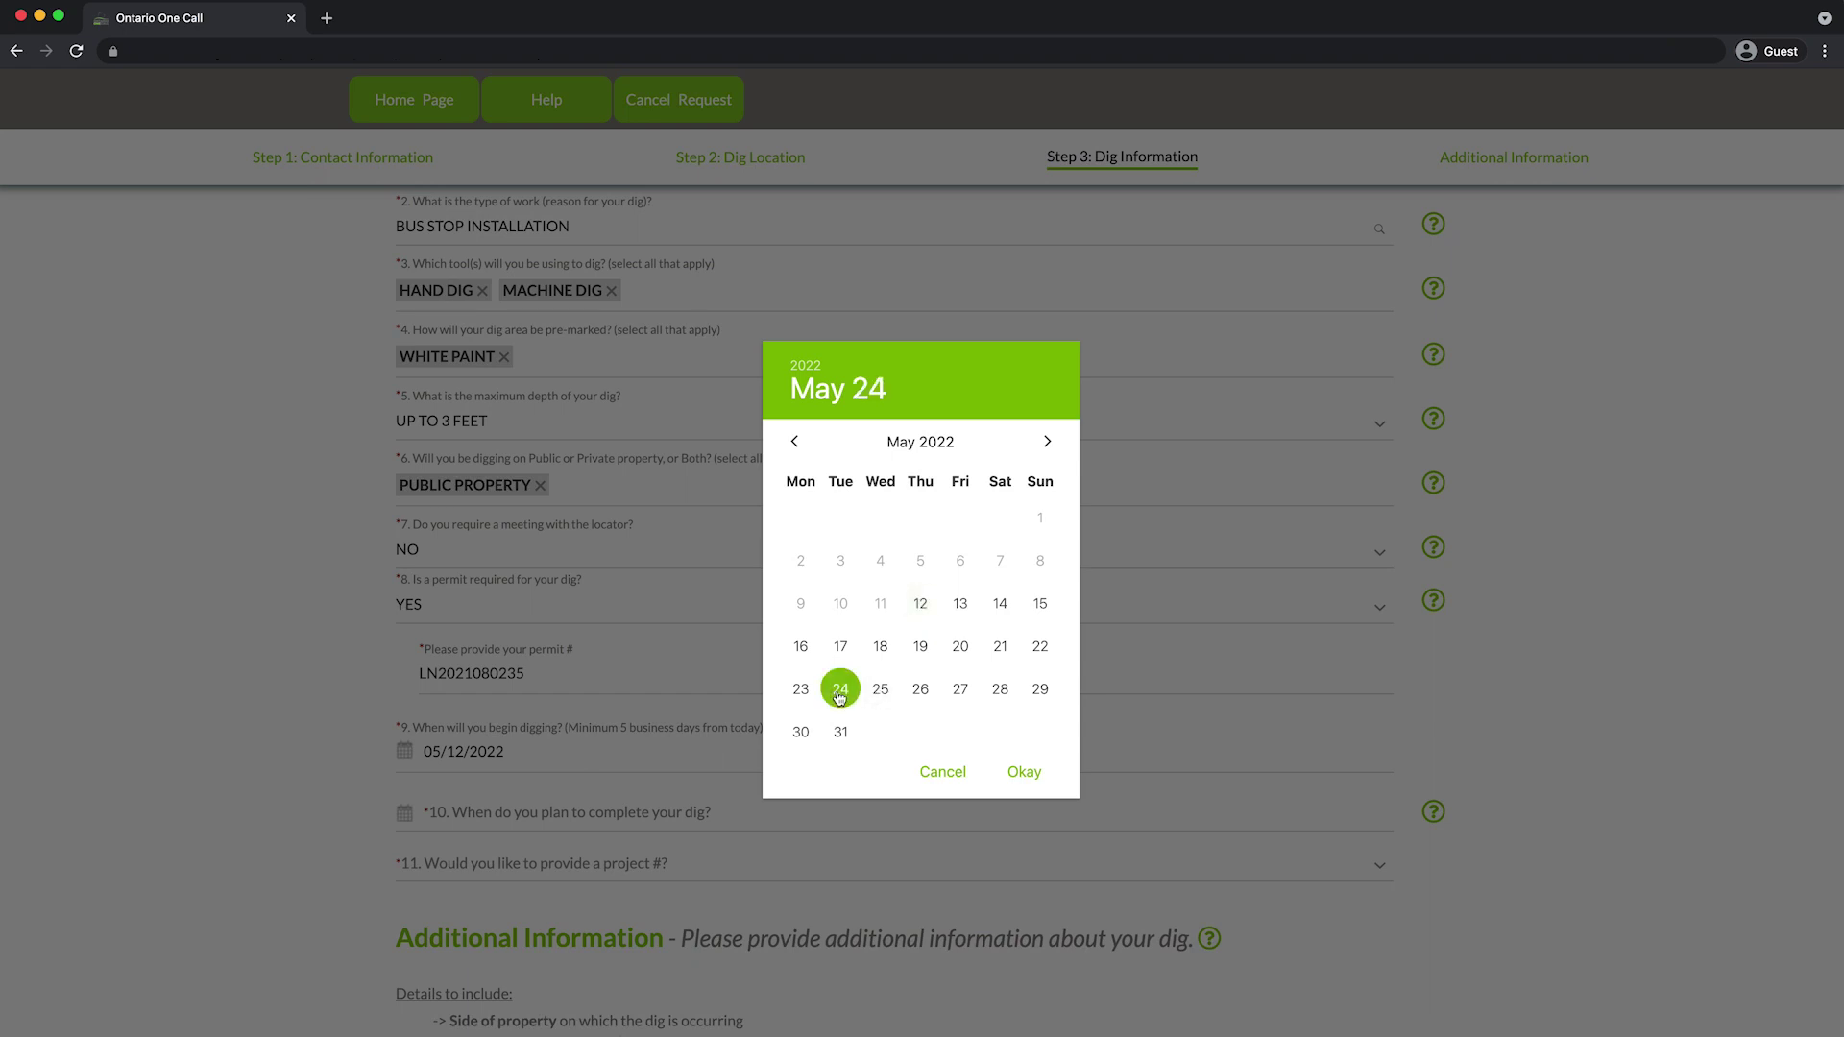
{"action": "left_click", "coordinate": [1024, 774]}
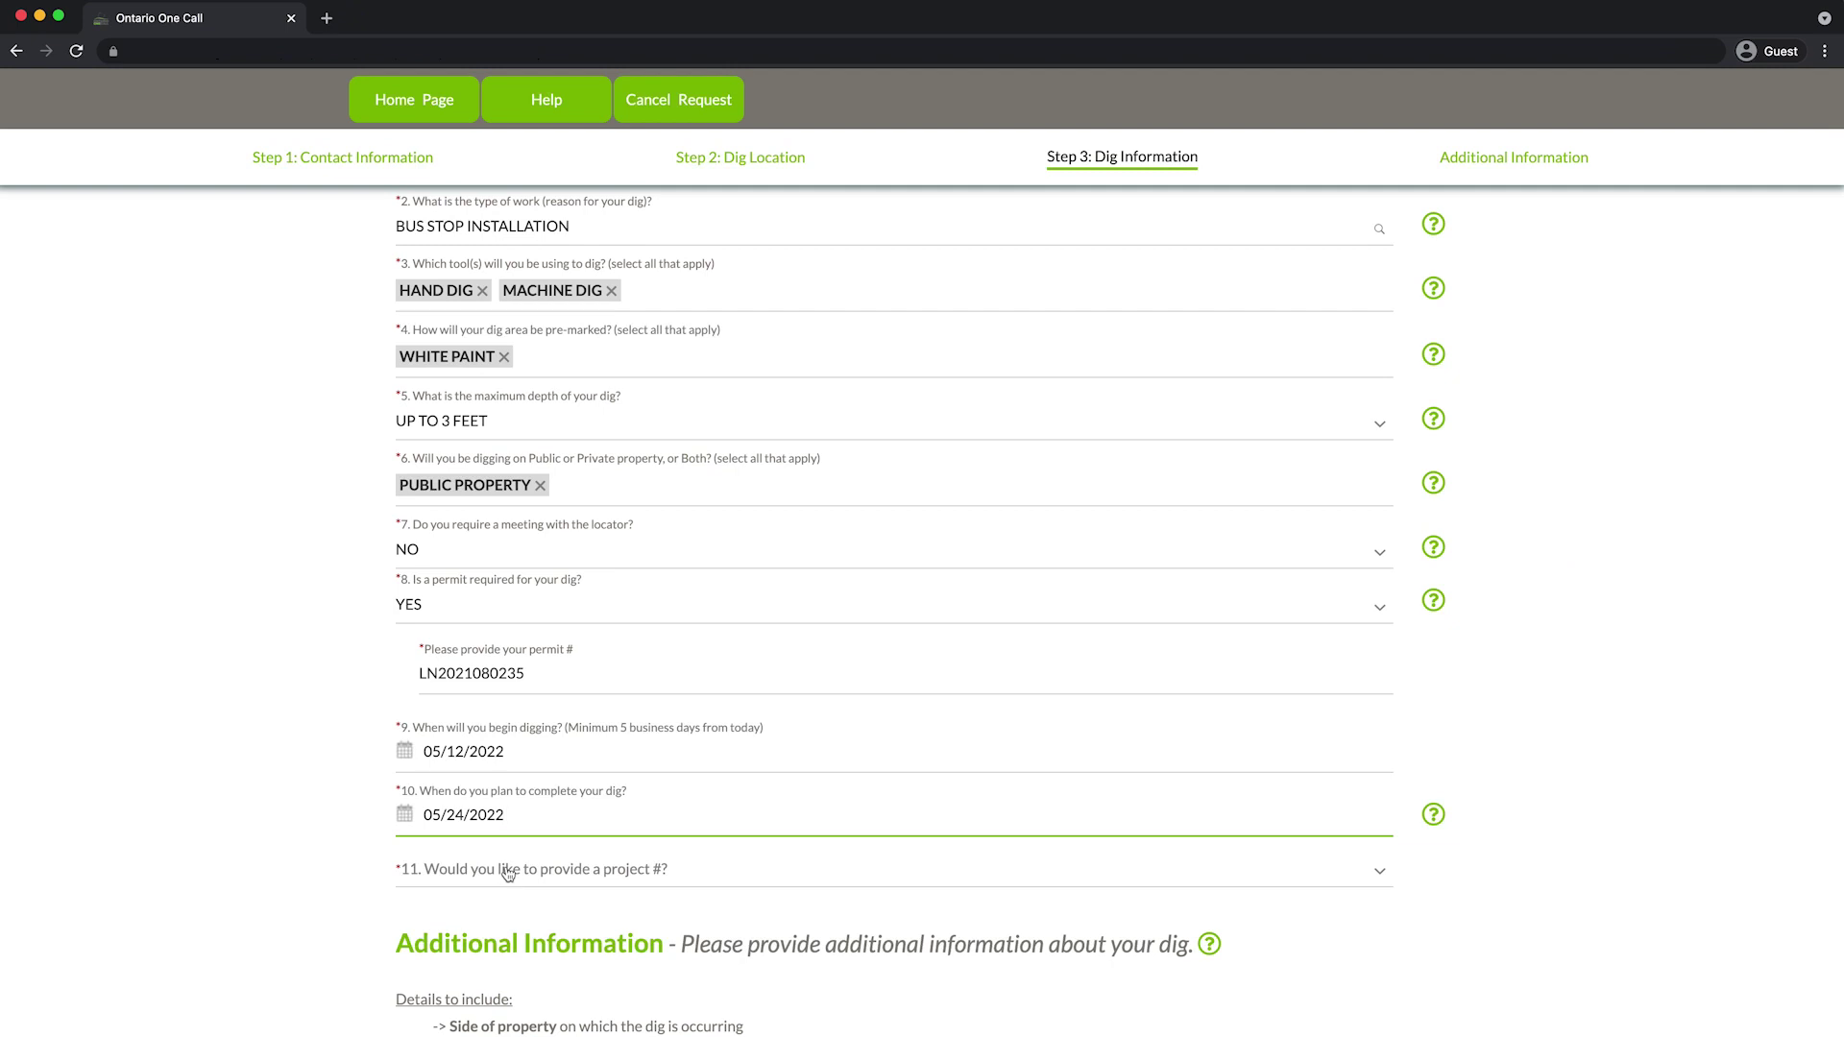
Answer YES to providing a project number and enter the project number
{"action": "left_click", "coordinate": [507, 872]}
{"action": "left_click", "coordinate": [482, 789]}
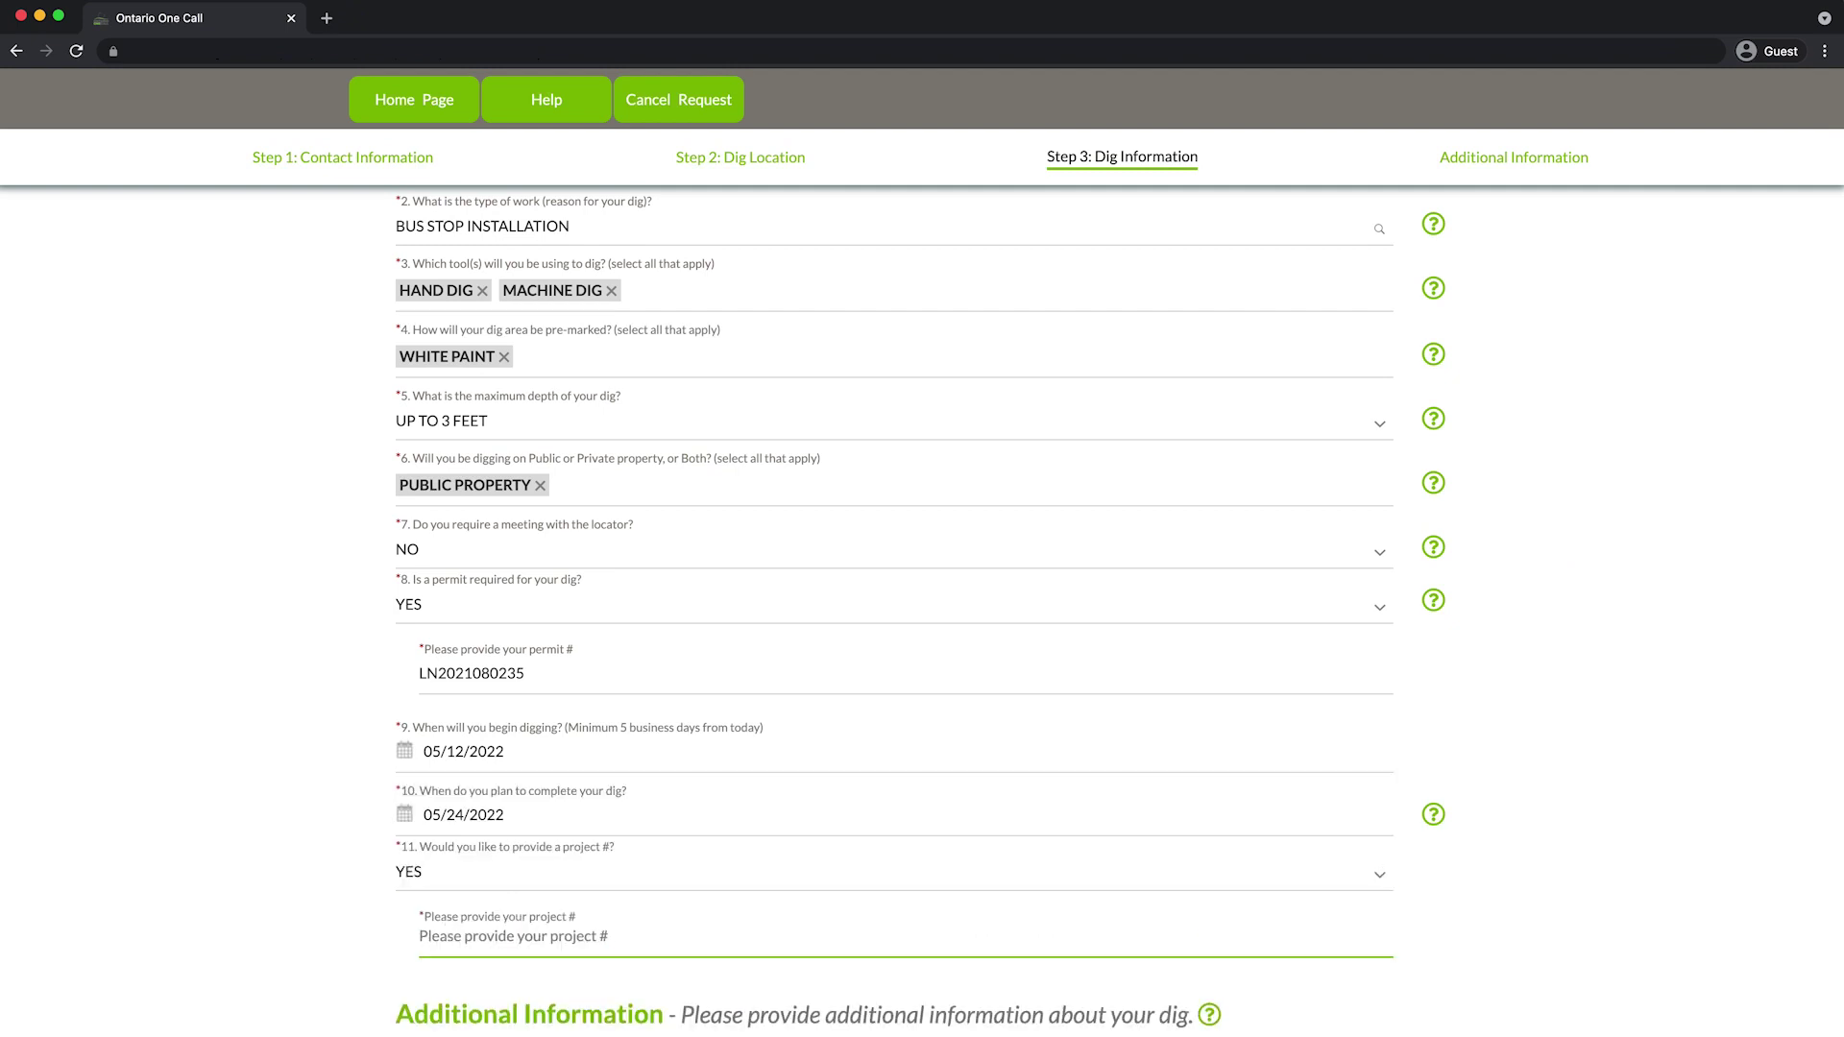
{"action": "type", "text": "LN212529"}
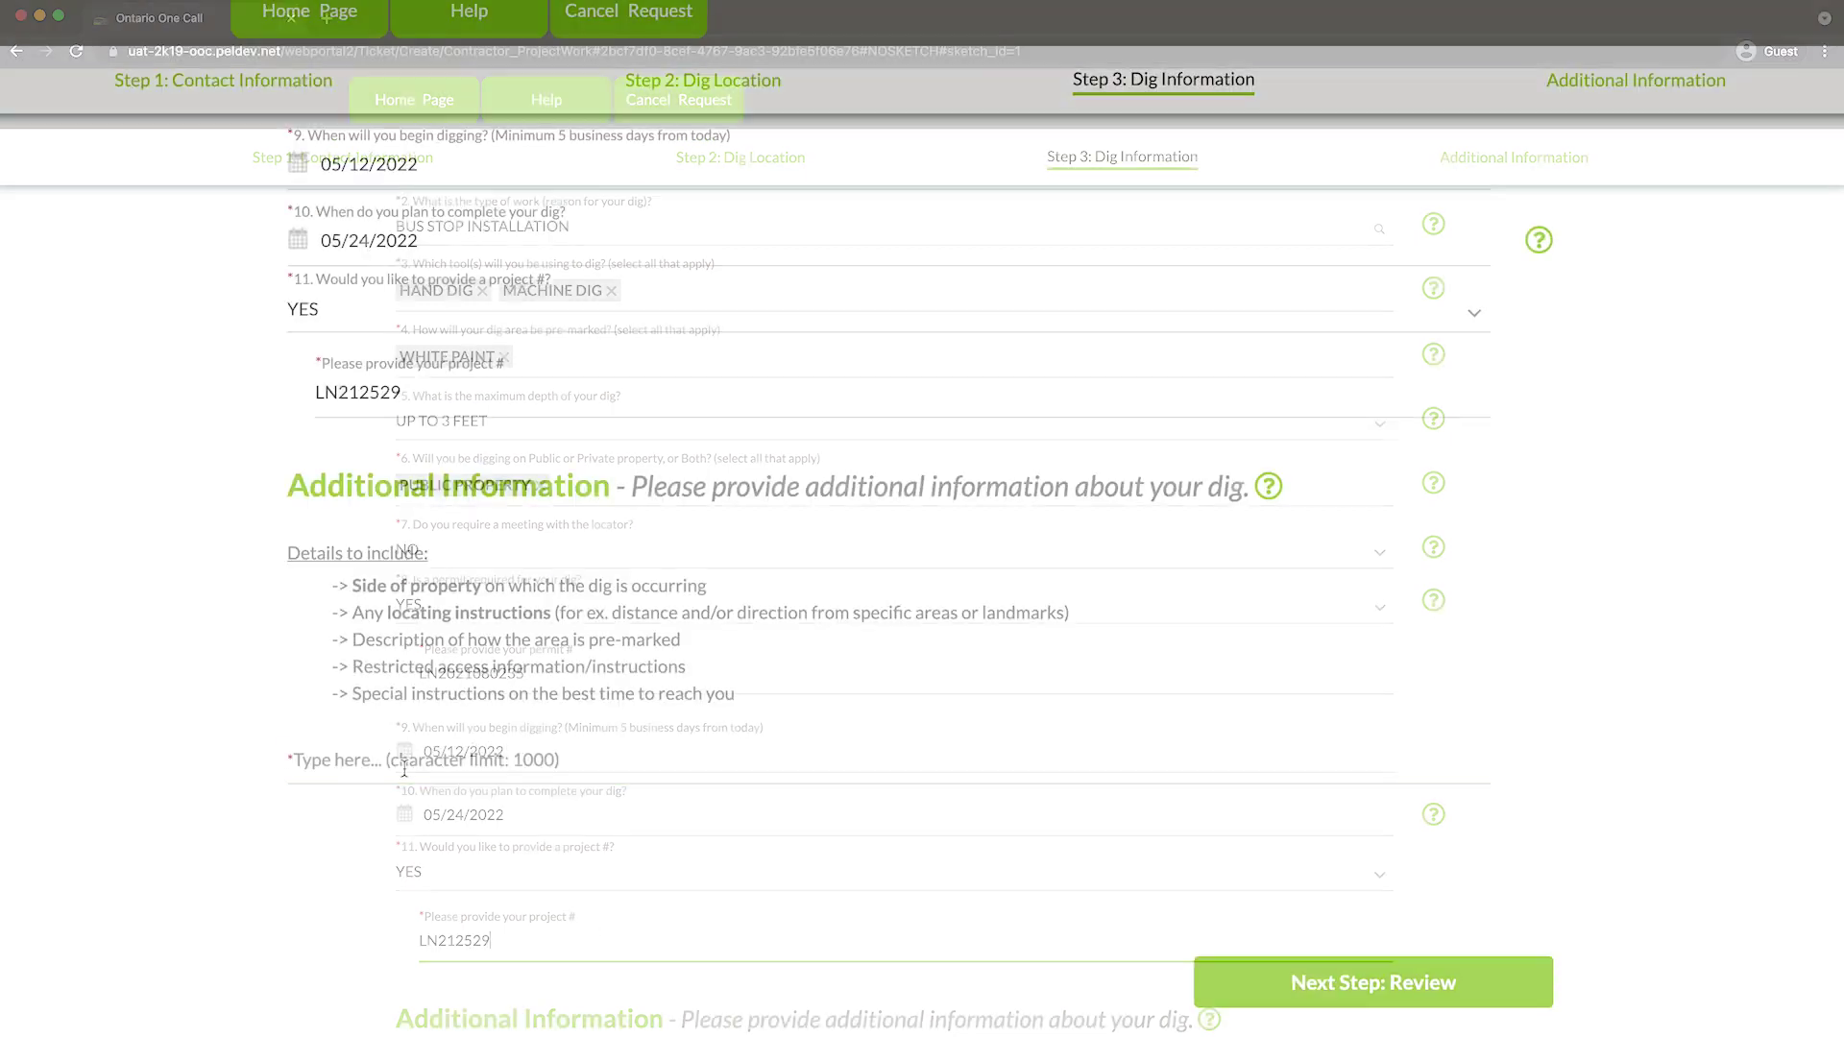
Enter the locating instructions "Please mark from the stop sign at the southwest corner of gammage st and cheapside st to 10m south the full width"
{"action": "type", "text": "Please mark"}
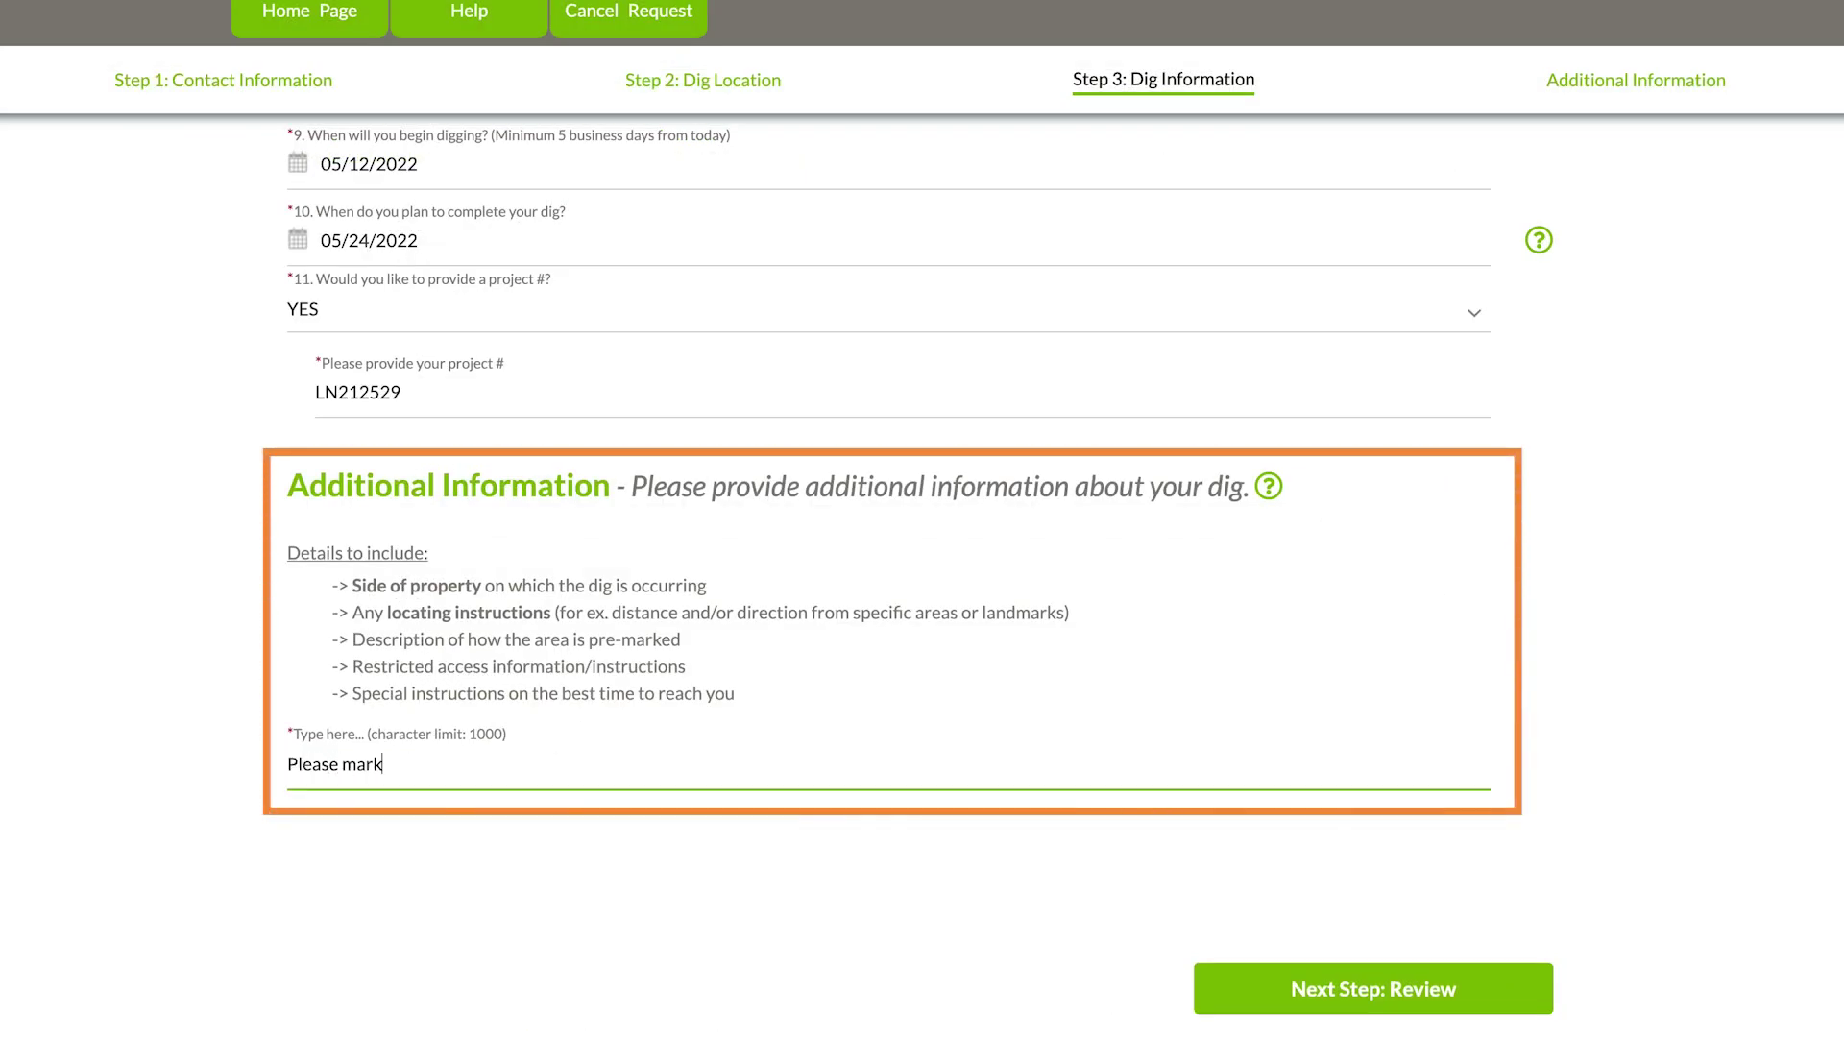
{"action": "type", "text": "n at the sot"}
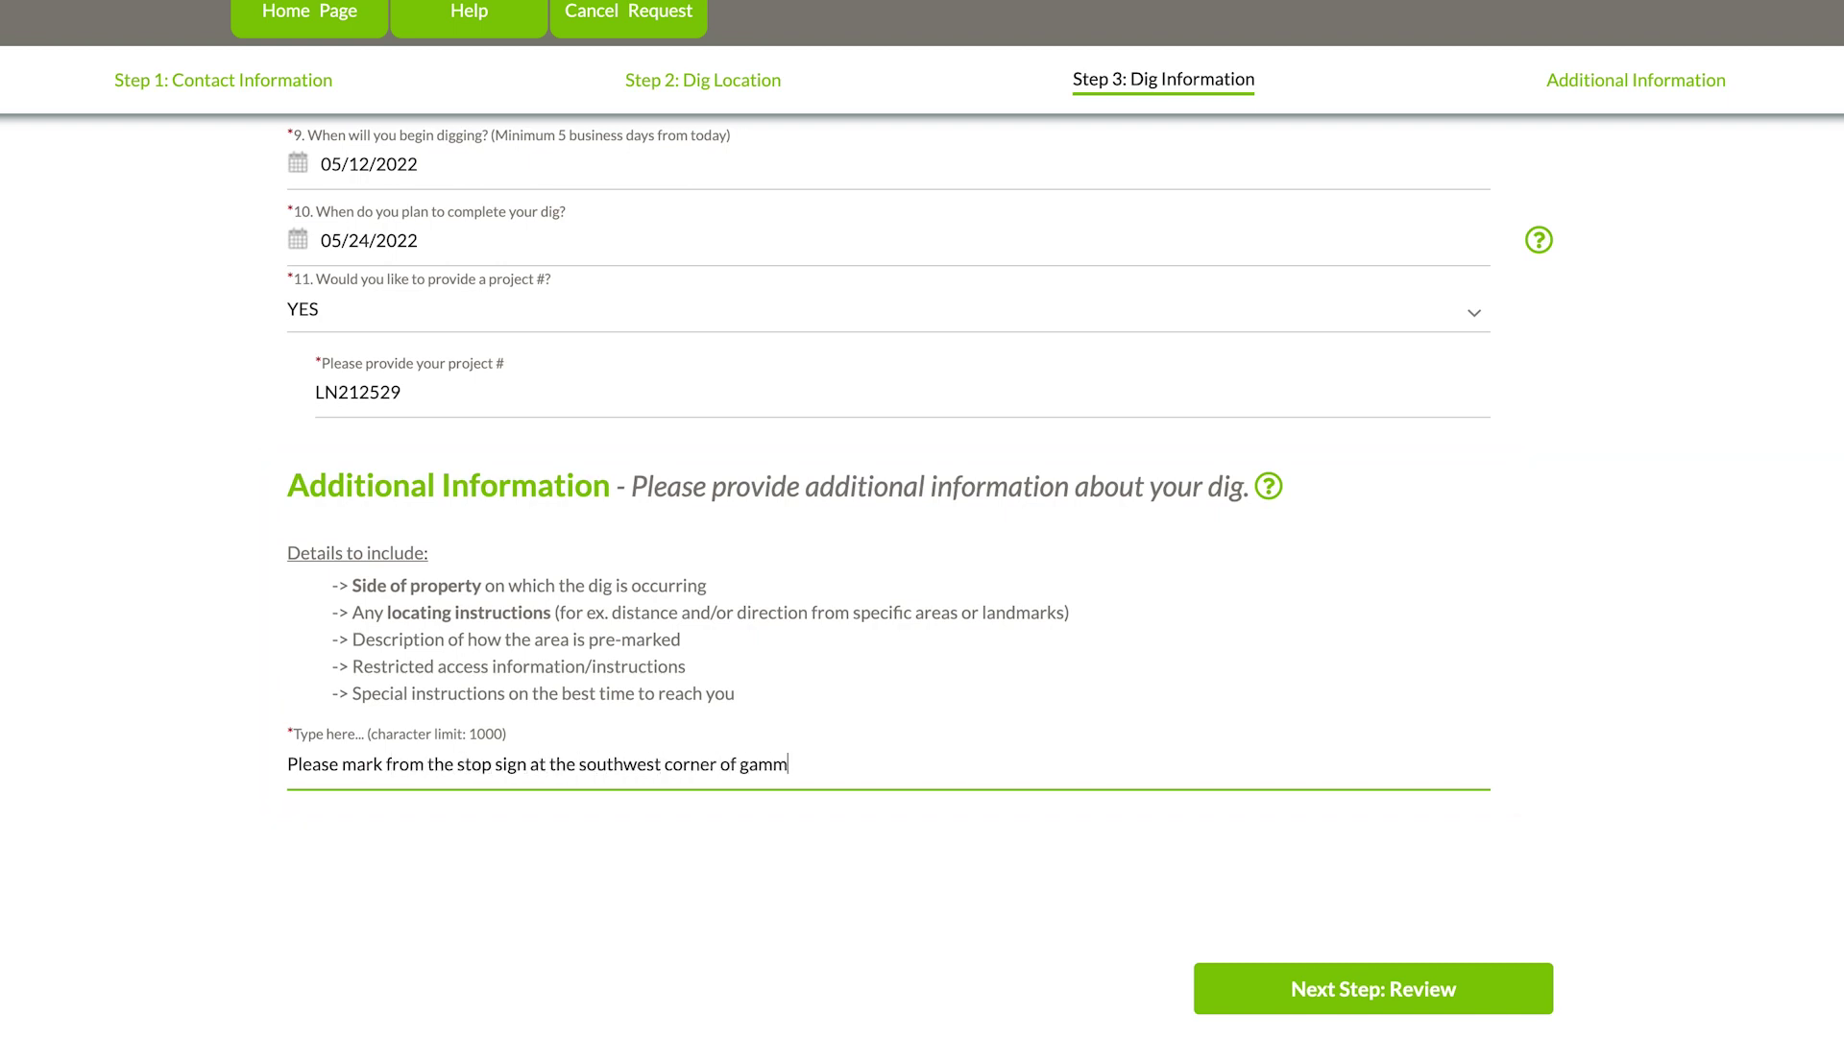
{"action": "key", "text": "BackSpace"}
{"action": "key", "text": "BackSpace"}
{"action": "key", "text": "BackSpace"}
{"action": "type", "text": "eapside st "}
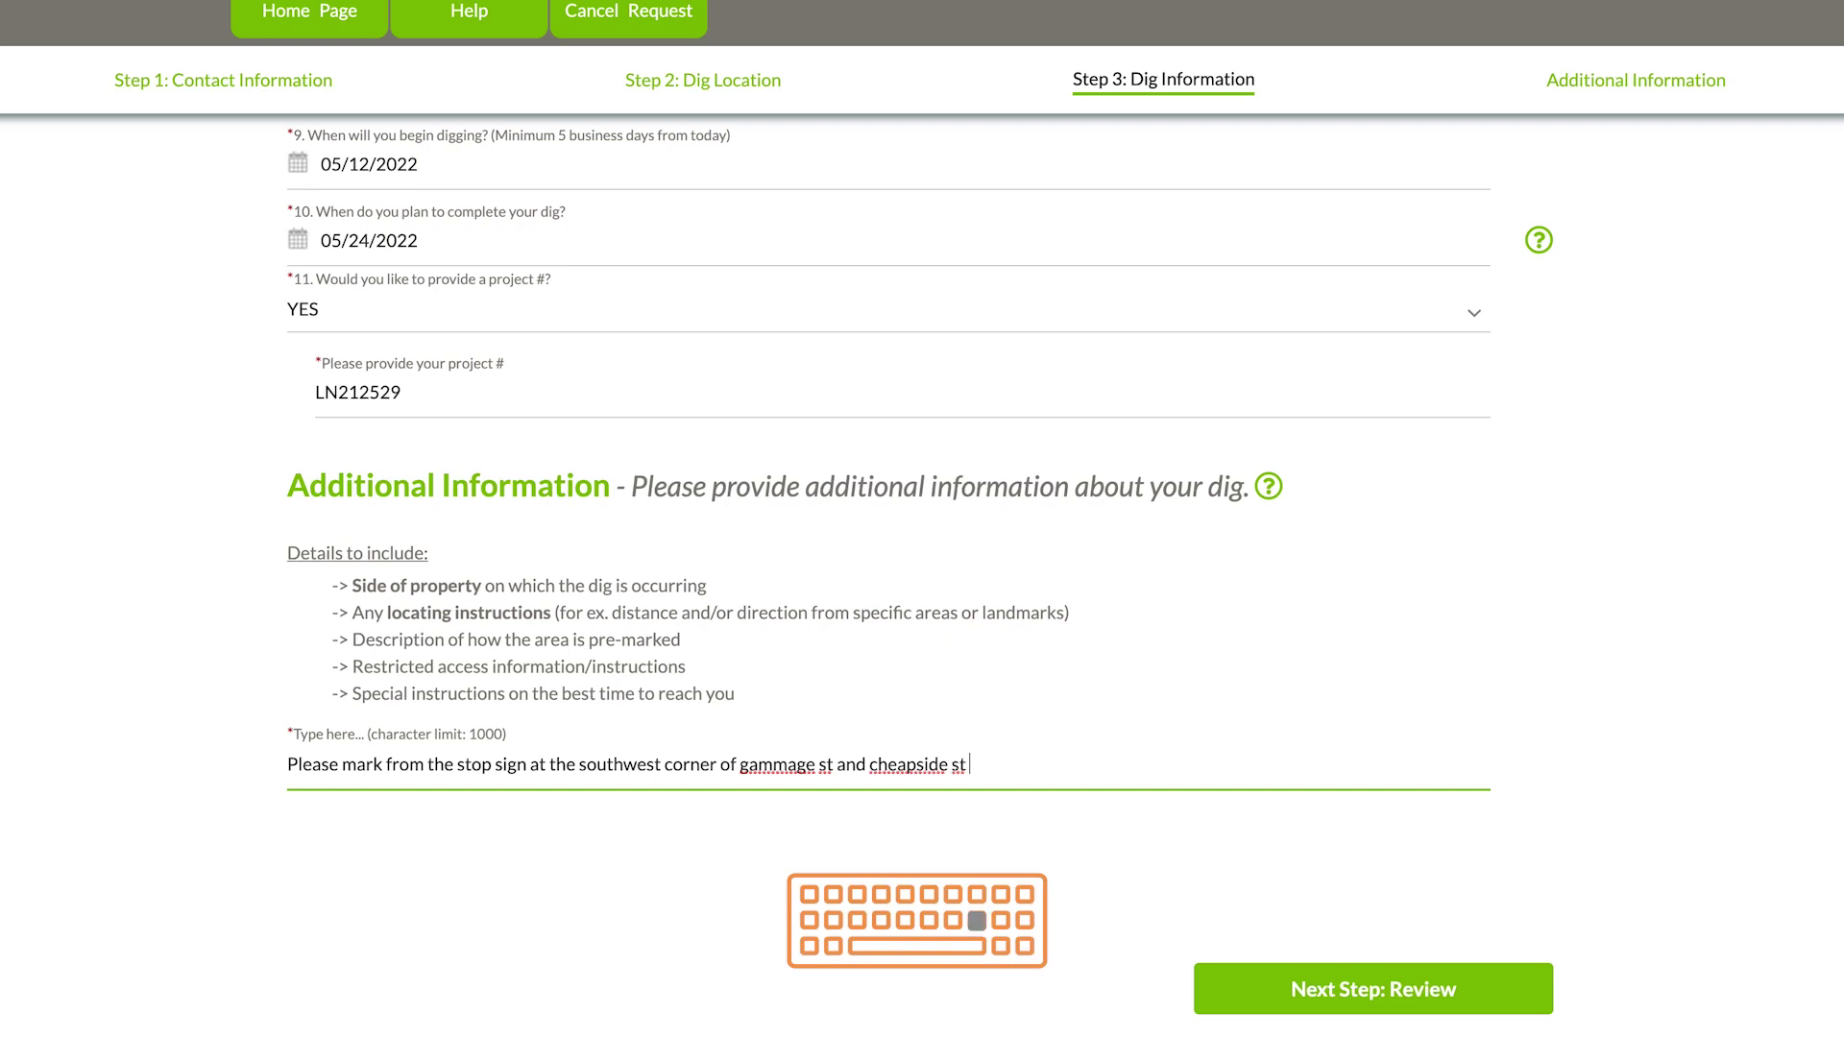
{"action": "type", "text": "to 10m south the full width"}
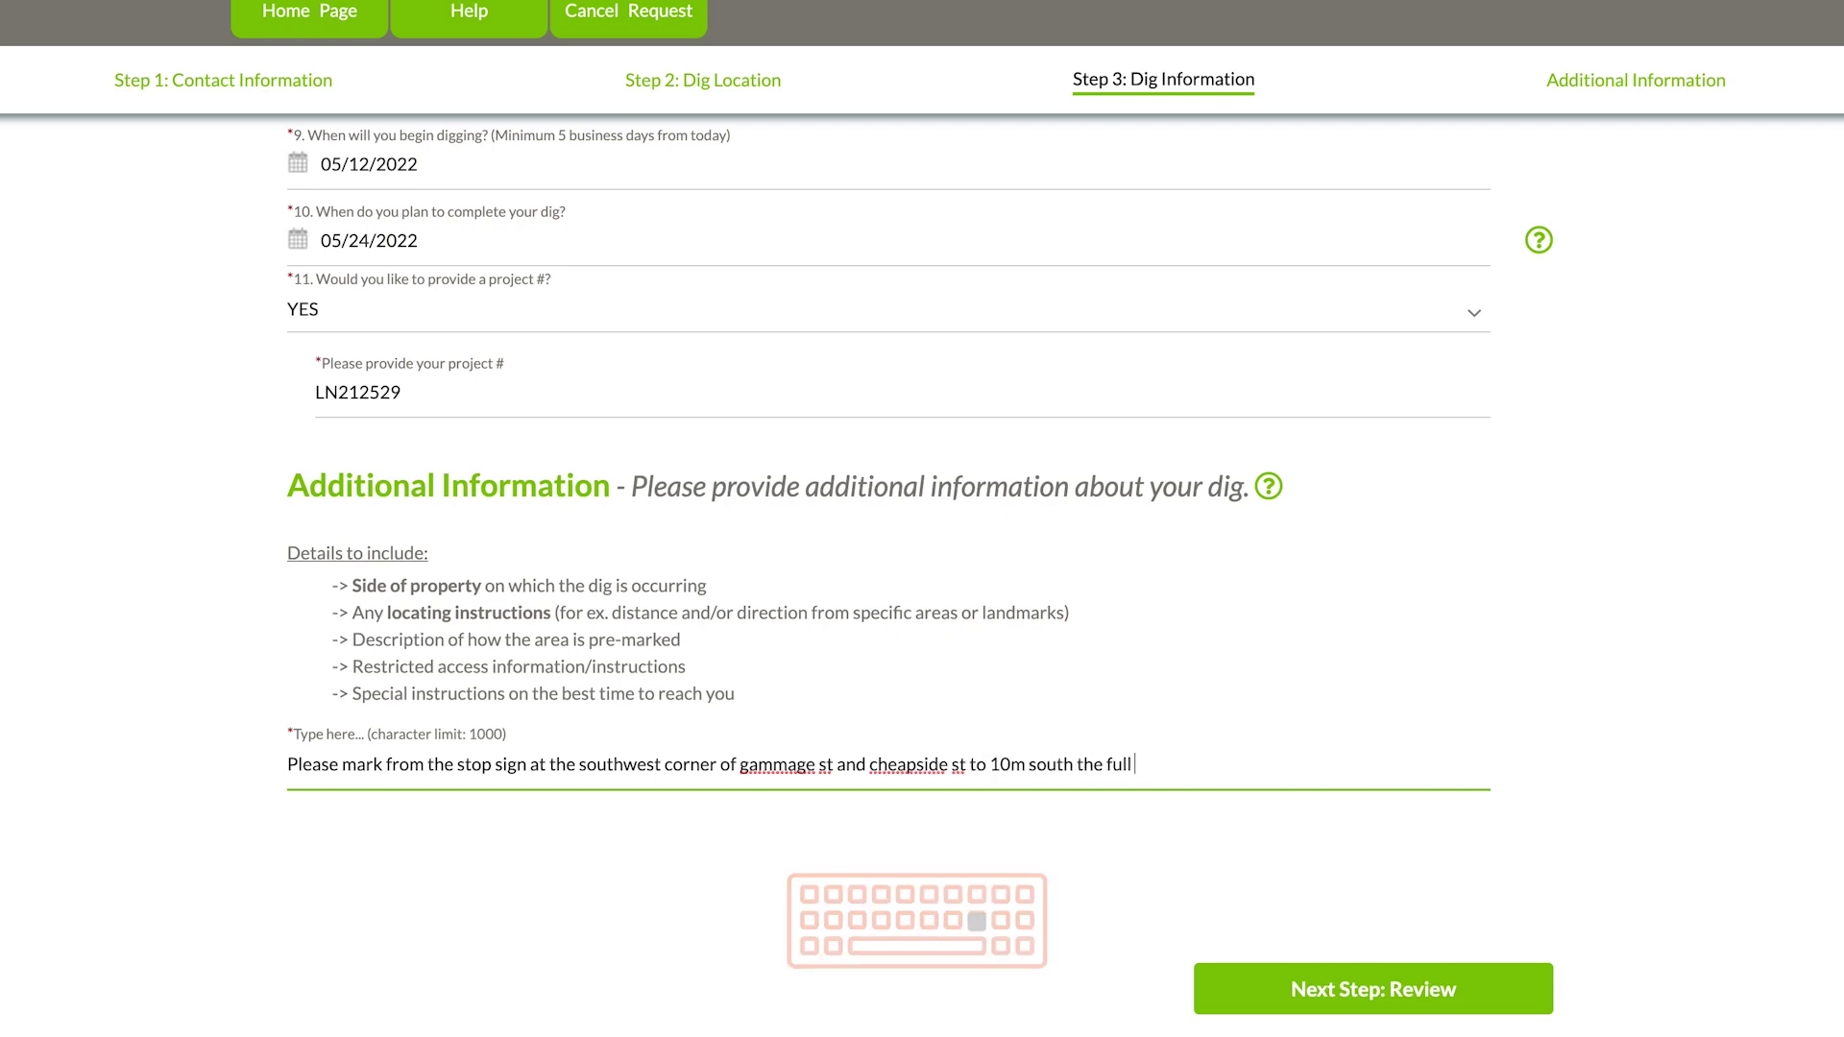